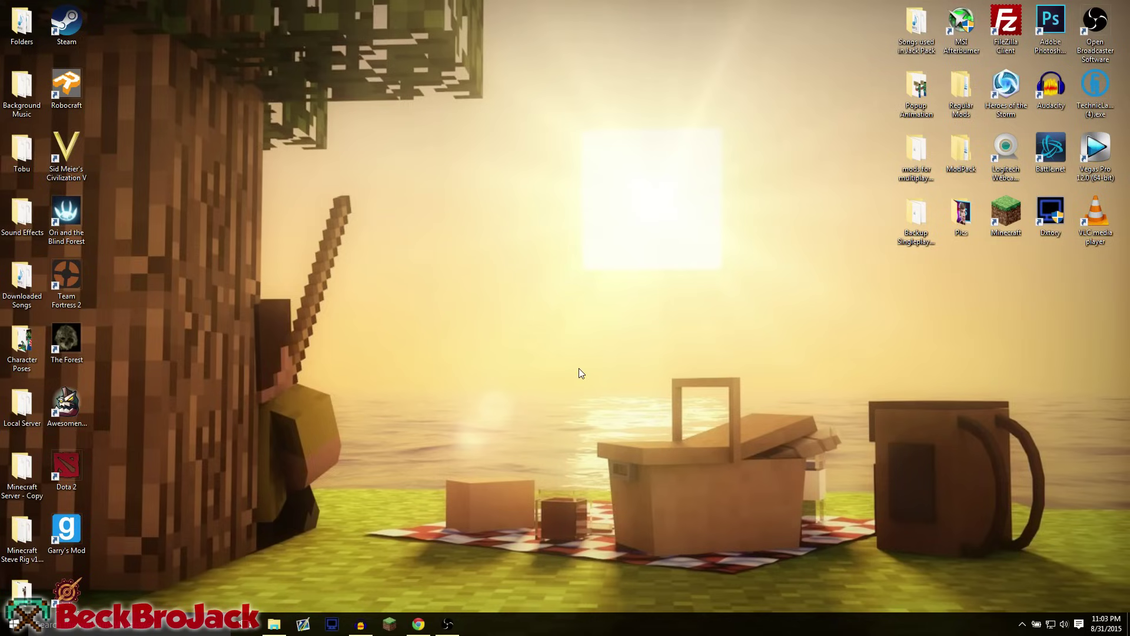
Open and close the Start menu, then box-select a few desktop icons
left_click(13, 624)
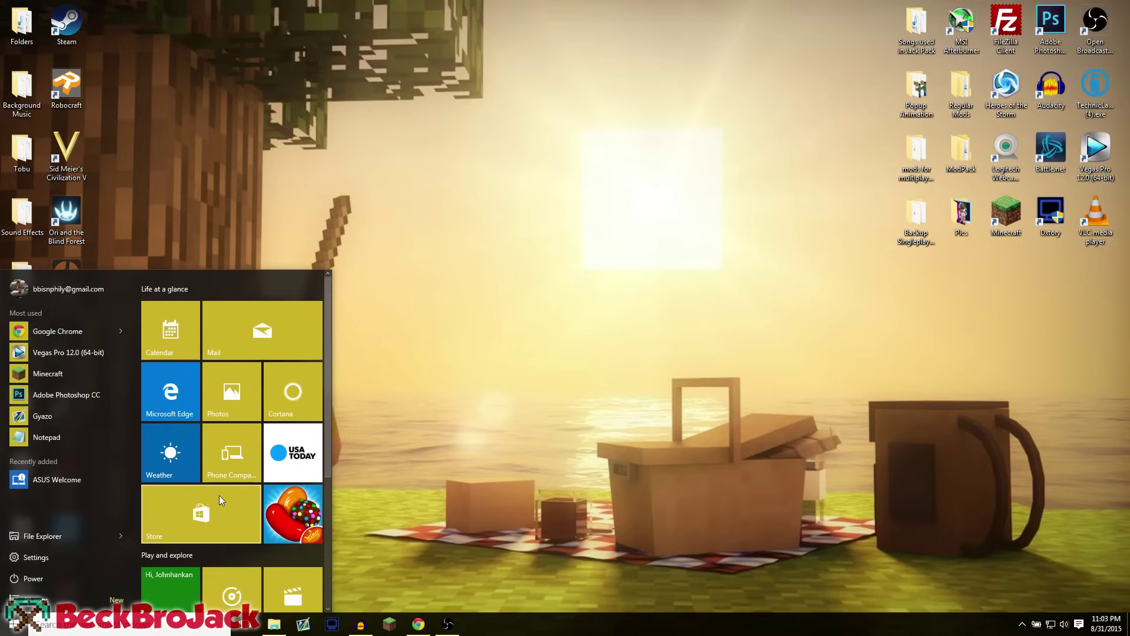
scroll(257, 469, "down", 3)
scroll(257, 469, "up", 5)
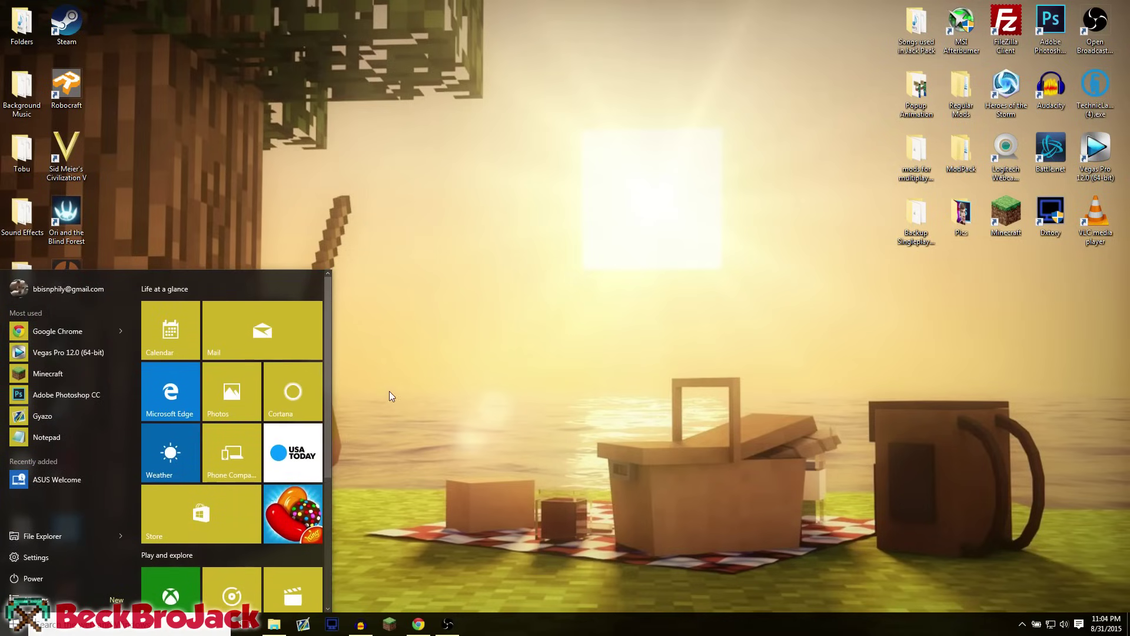
left_click(533, 349)
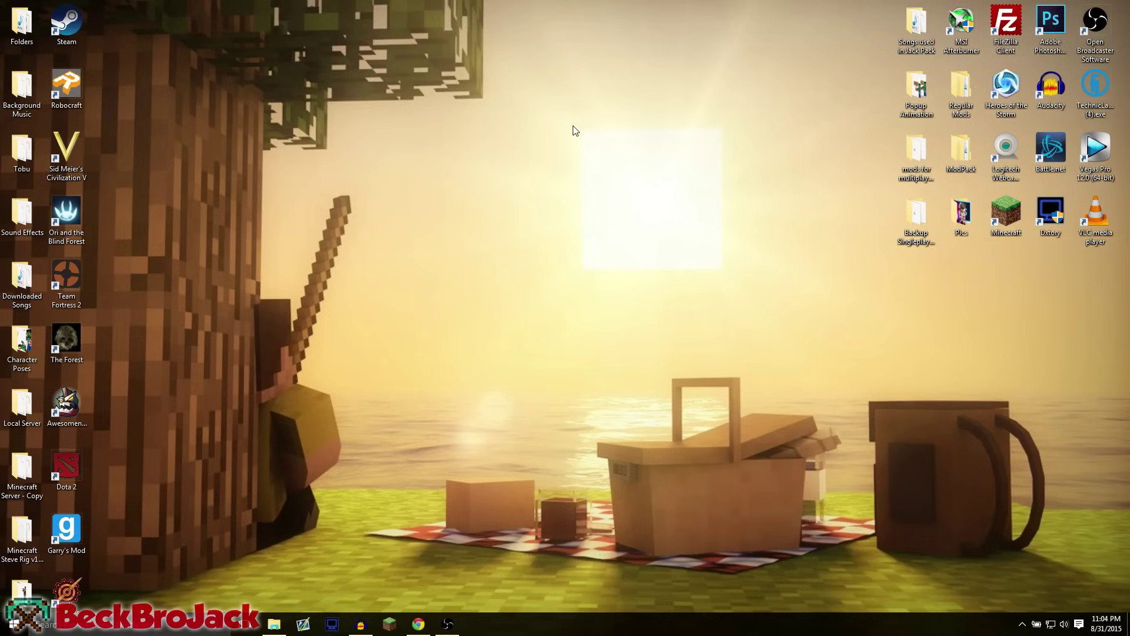
left_click_drag(571, 126, 736, 289)
Bring Chrome back and scroll down the Windows 10 Edition Beta announcement post
left_click(418, 624)
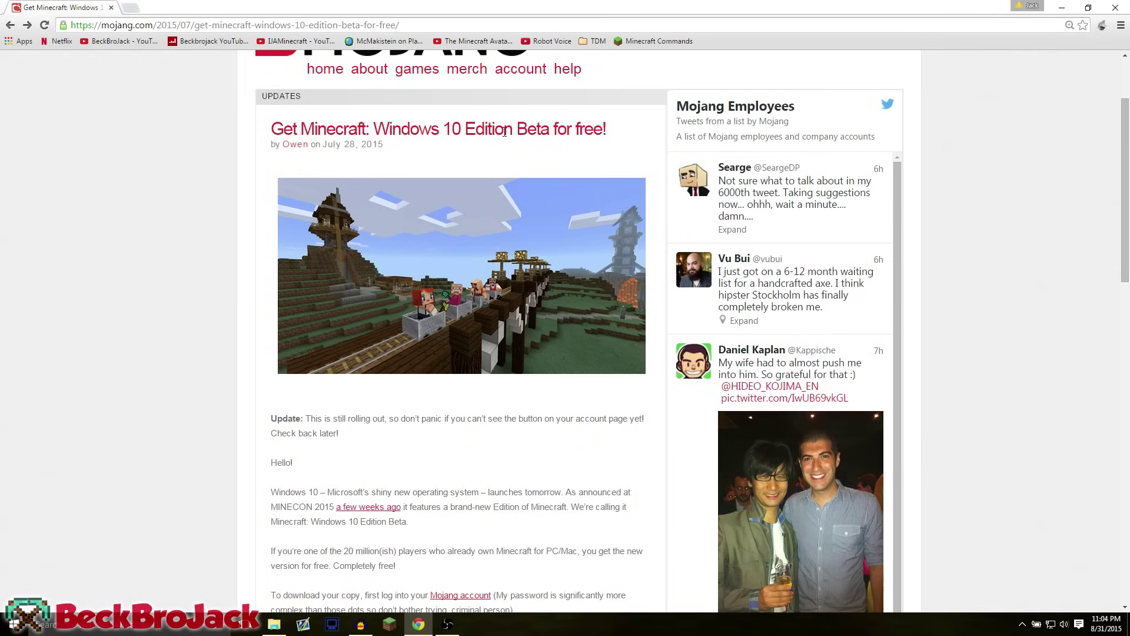
scroll(285, 302, "down", 4)
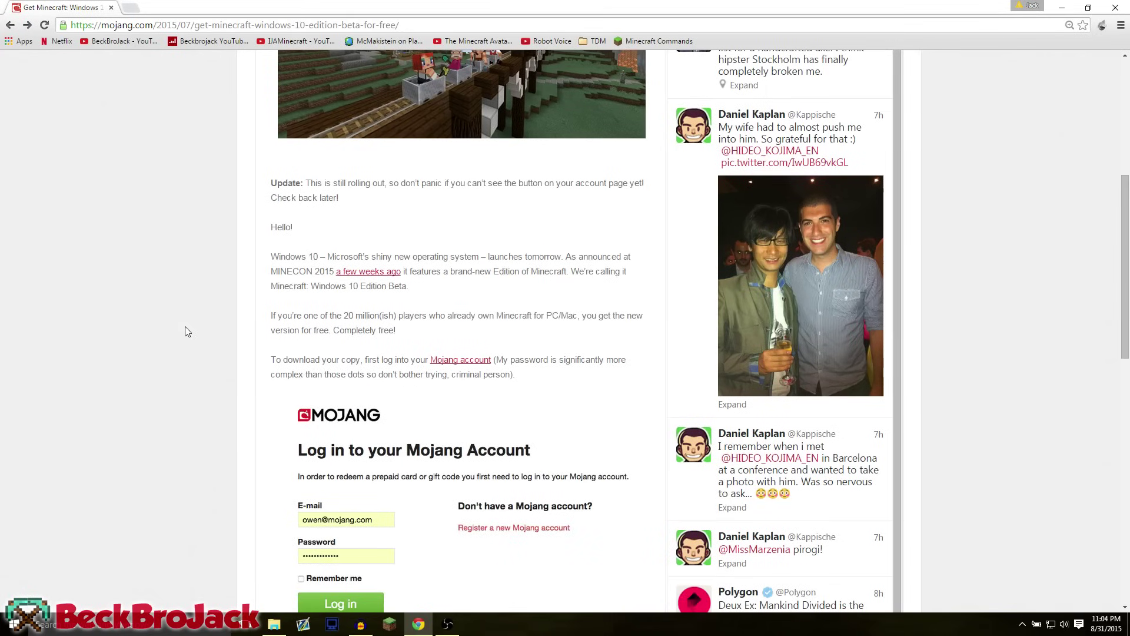
scroll(221, 306, "down", 1)
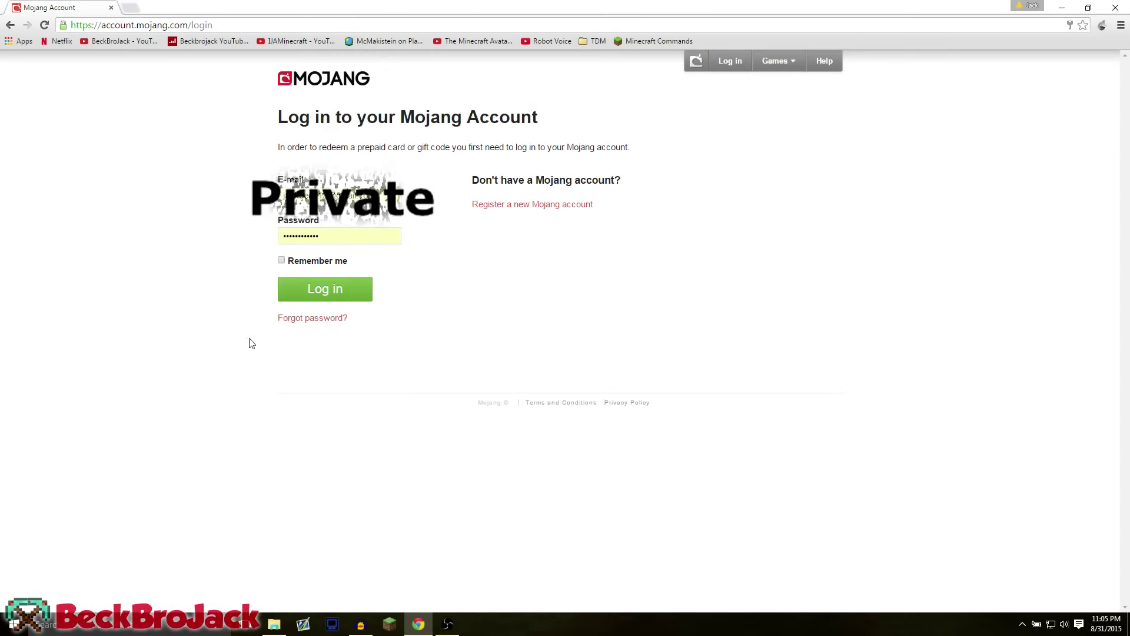
Log in to the Mojang account with the saved password and scroll down the account page
left_click_drag(353, 236, 182, 237)
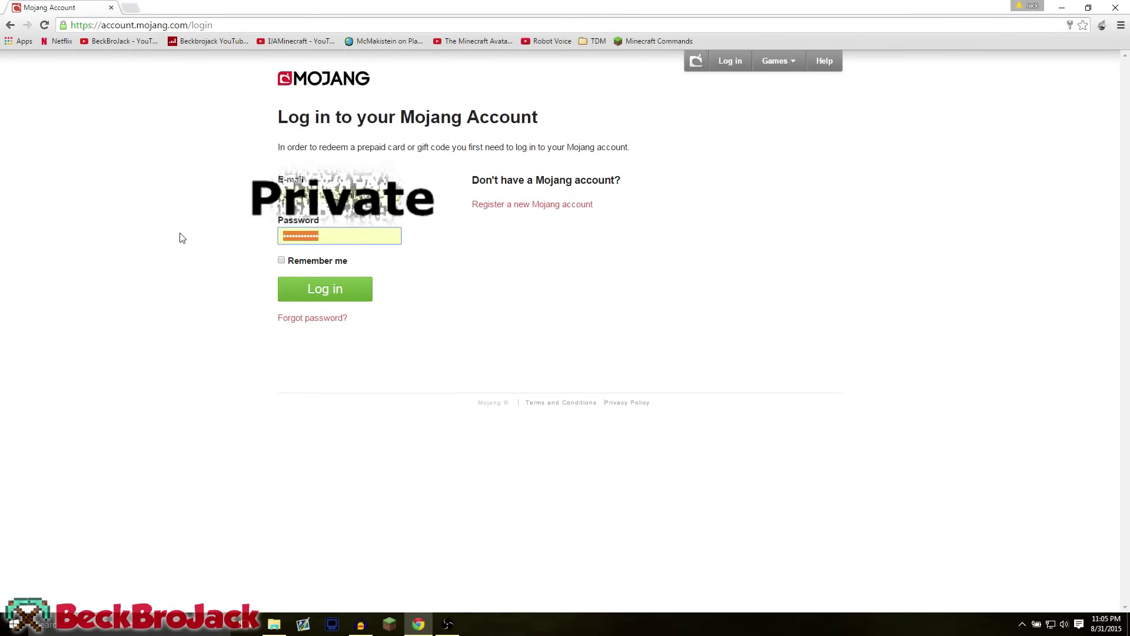
left_click(320, 292)
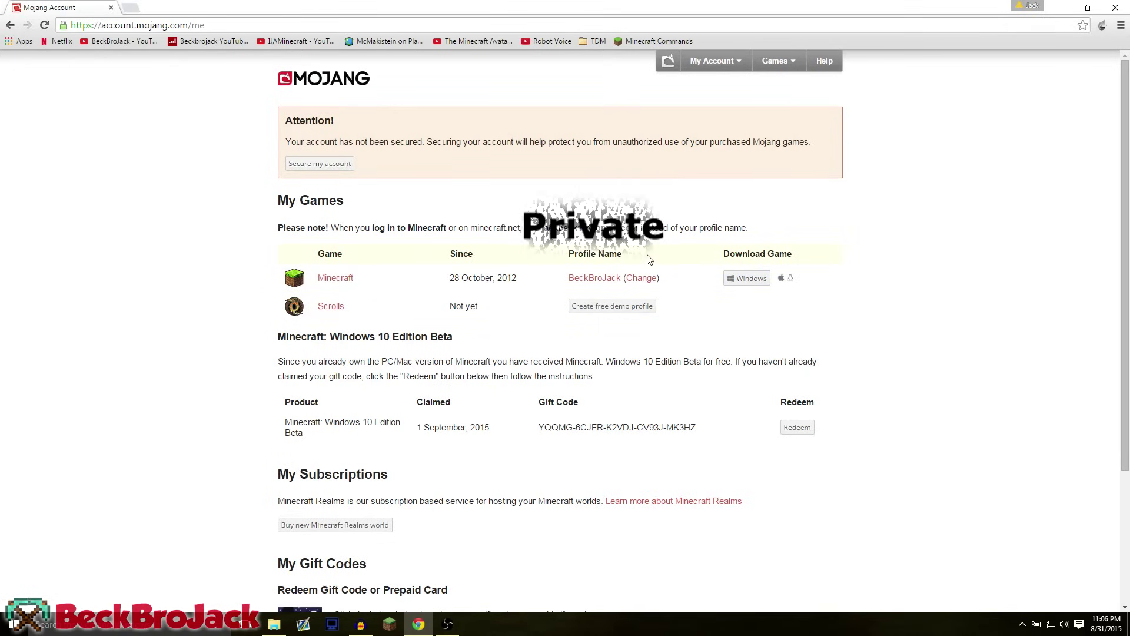
scroll(649, 260, "down", 1)
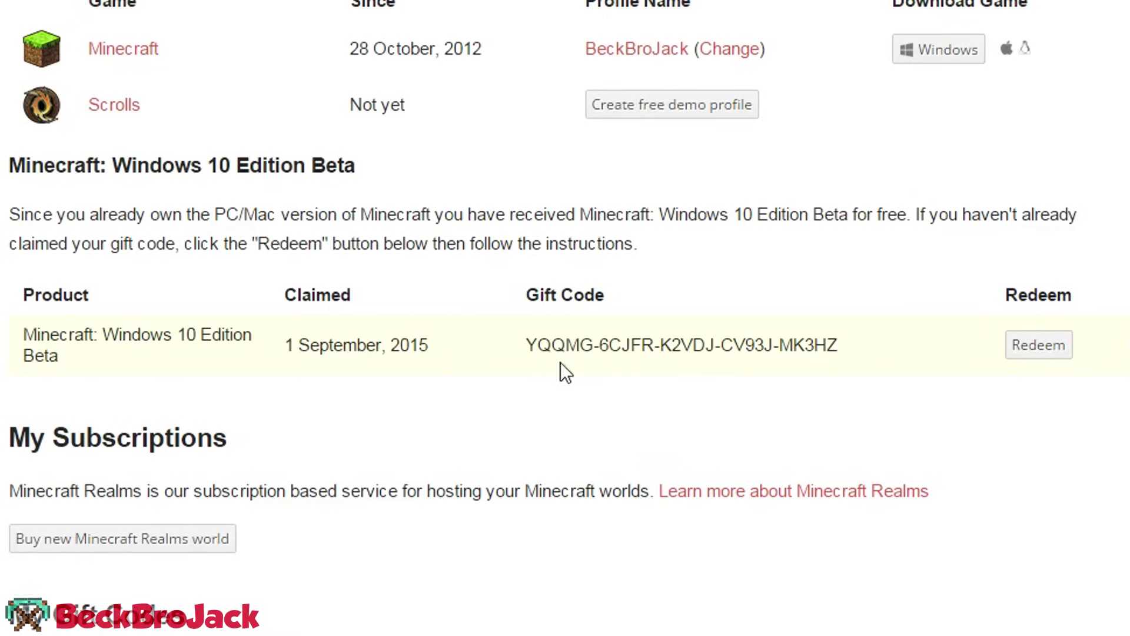
Review the Windows 10 Edition Beta gift code and its 1 September, 2015 claim date, then choose Redeem
left_click_drag(534, 347, 847, 344)
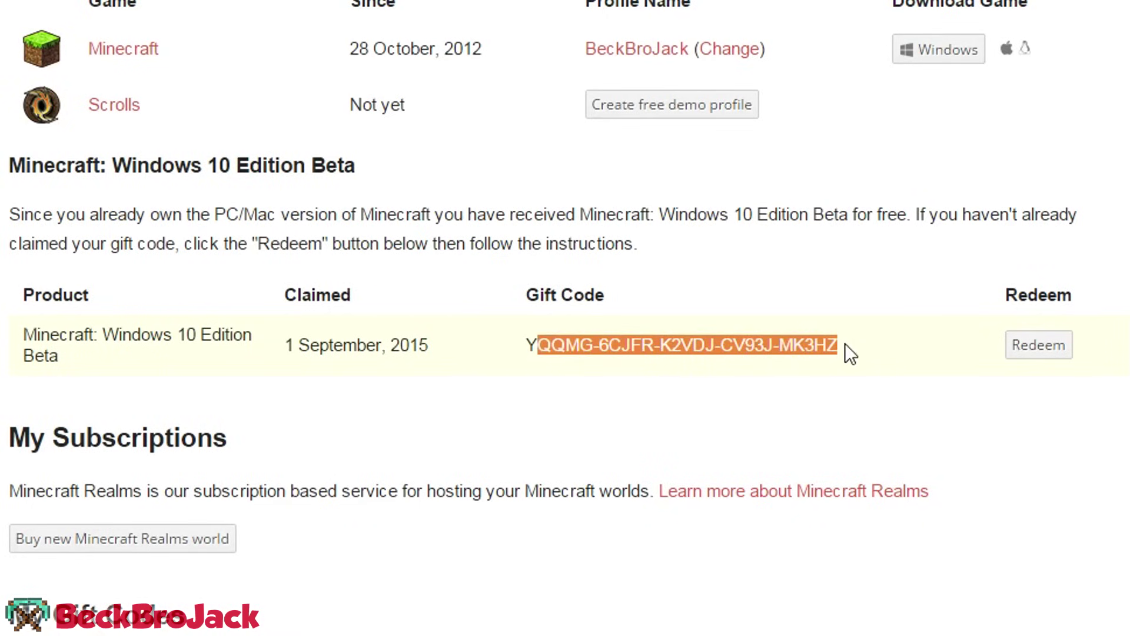
left_click(845, 345)
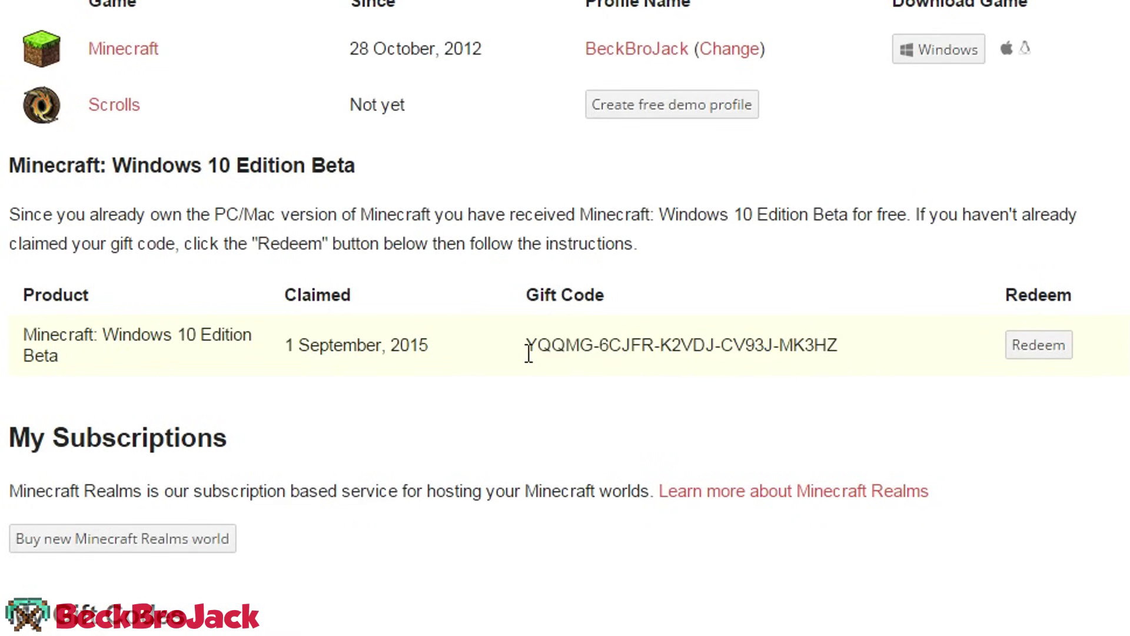
left_click_drag(286, 347, 446, 345)
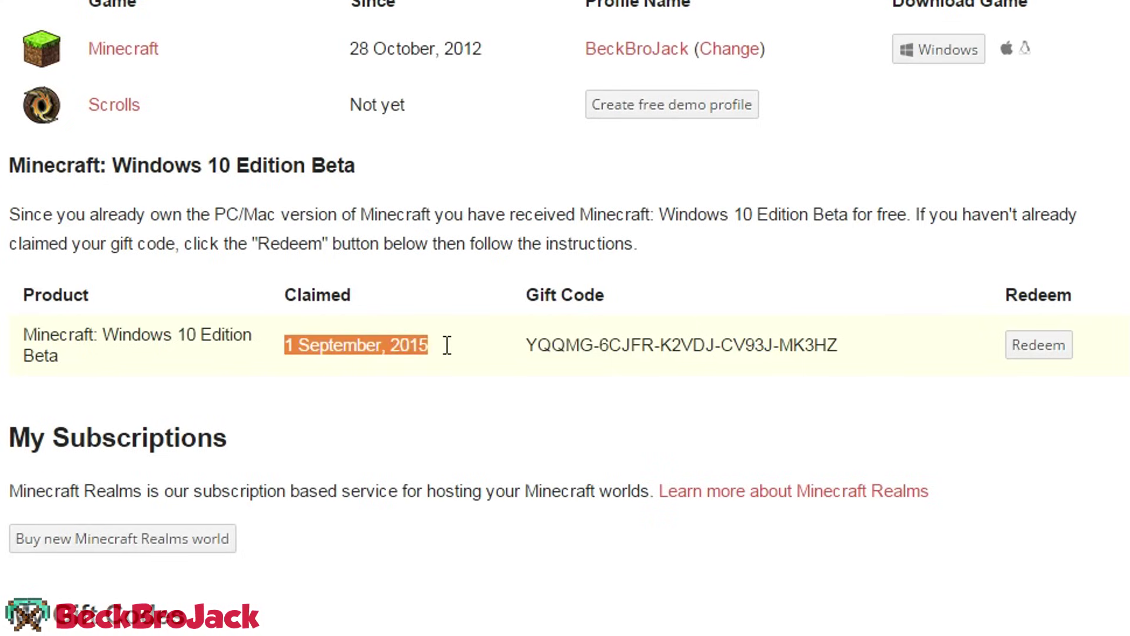
left_click(1047, 353)
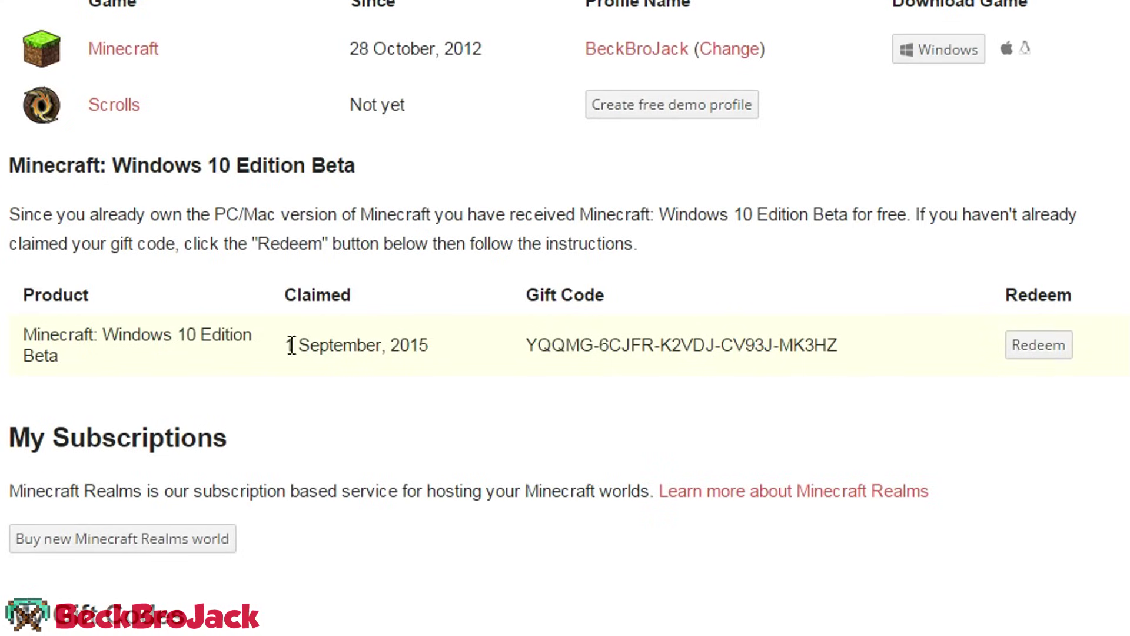
left_click(1035, 352)
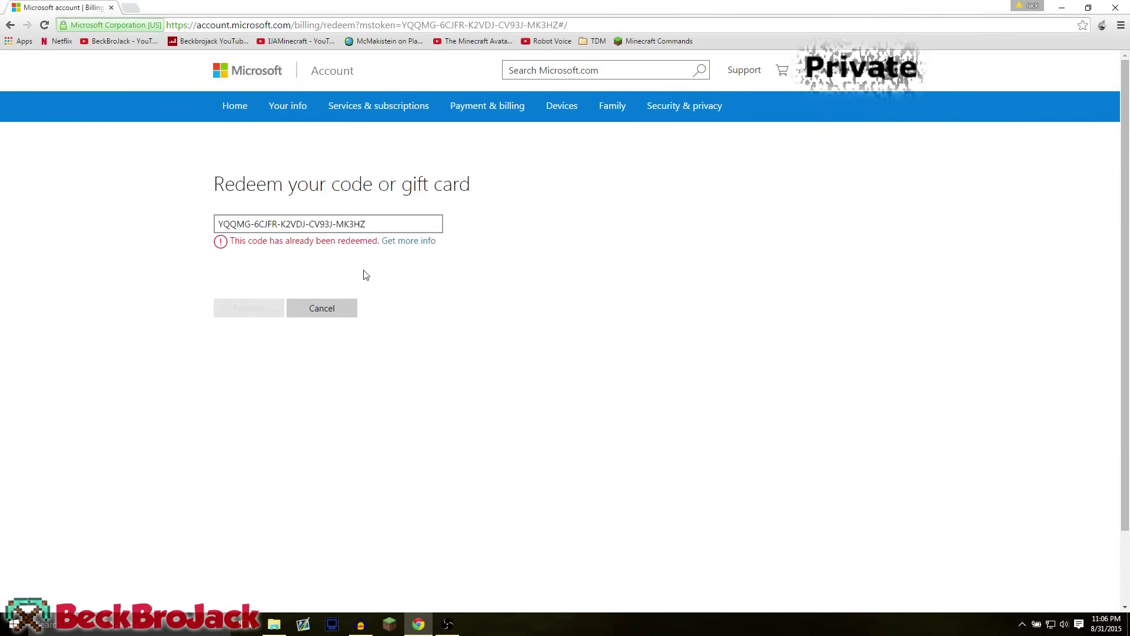
Check the redeem page heading and the pre-filled Minecraft gift code marked as already redeemed
left_click_drag(216, 186, 555, 186)
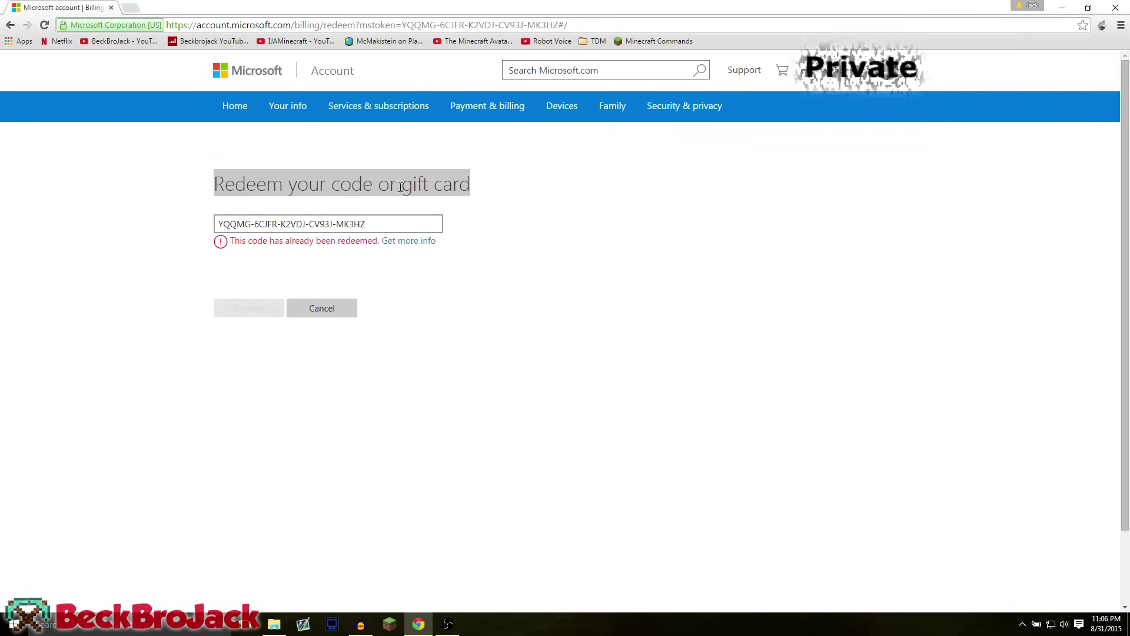
left_click(461, 306)
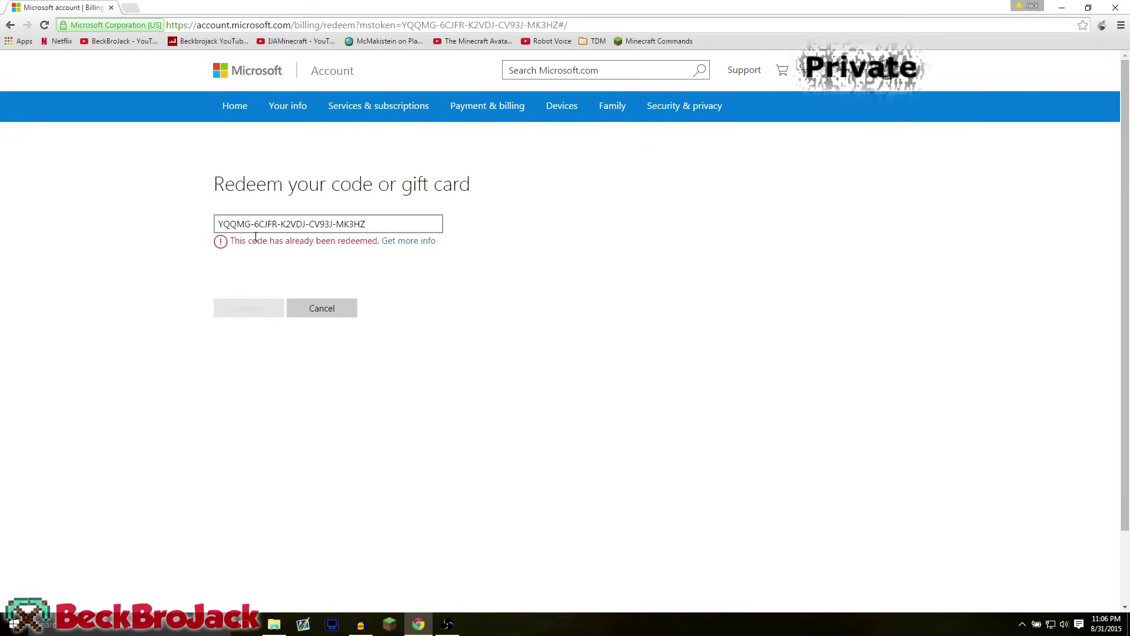
left_click_drag(389, 227, 144, 232)
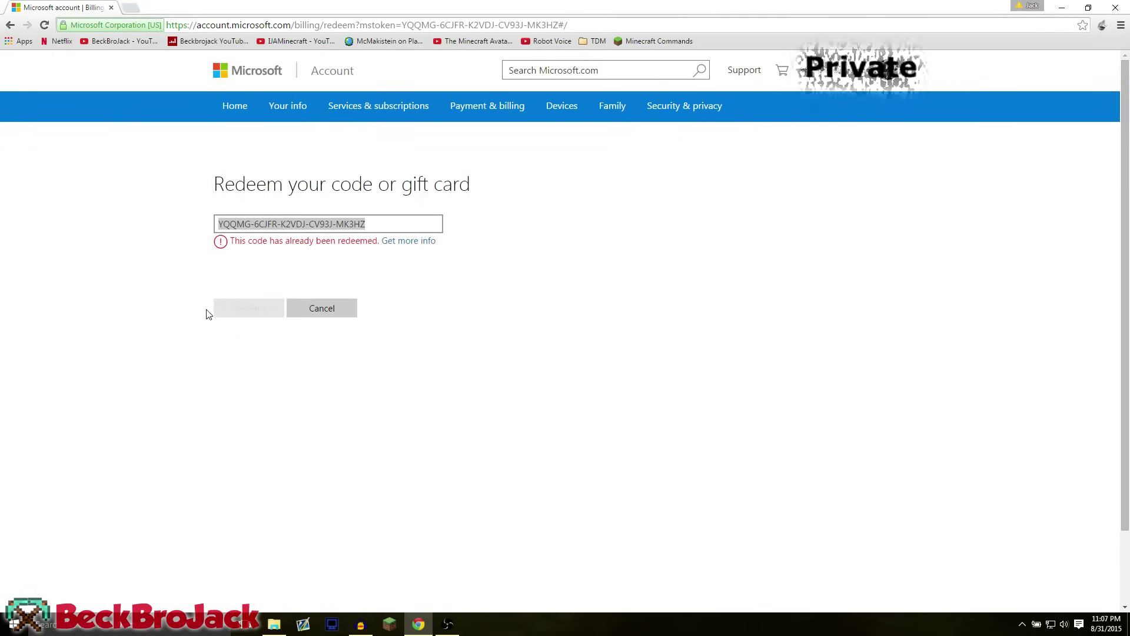
left_click(248, 315)
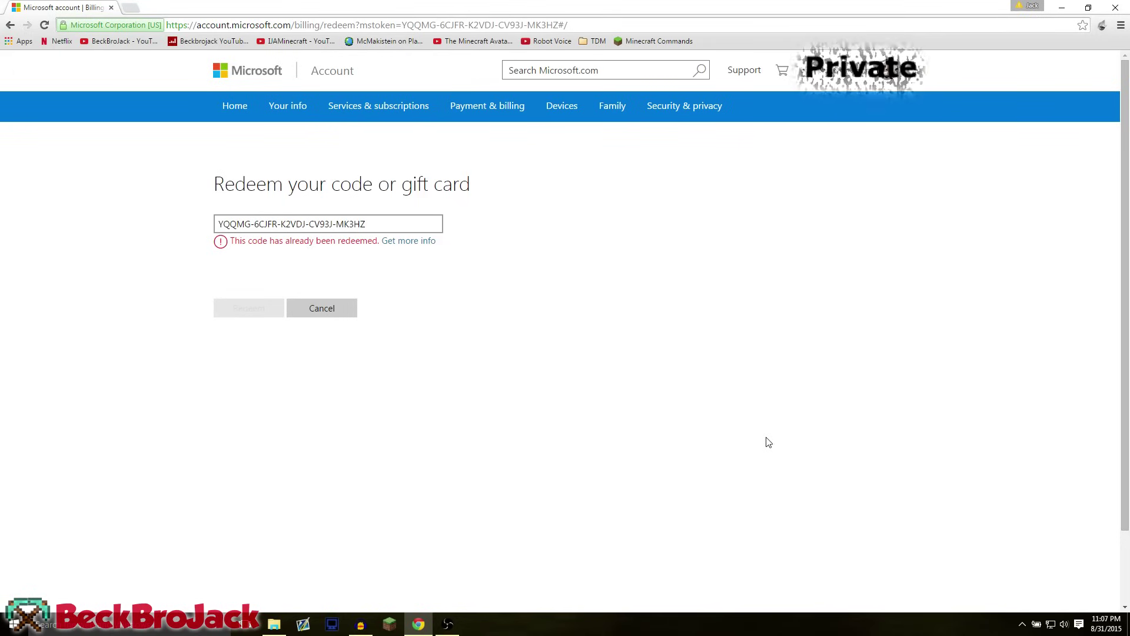
Minimise Chrome and launch the Windows Store app through a 'windows store' search
left_click(1061, 11)
left_click(74, 628)
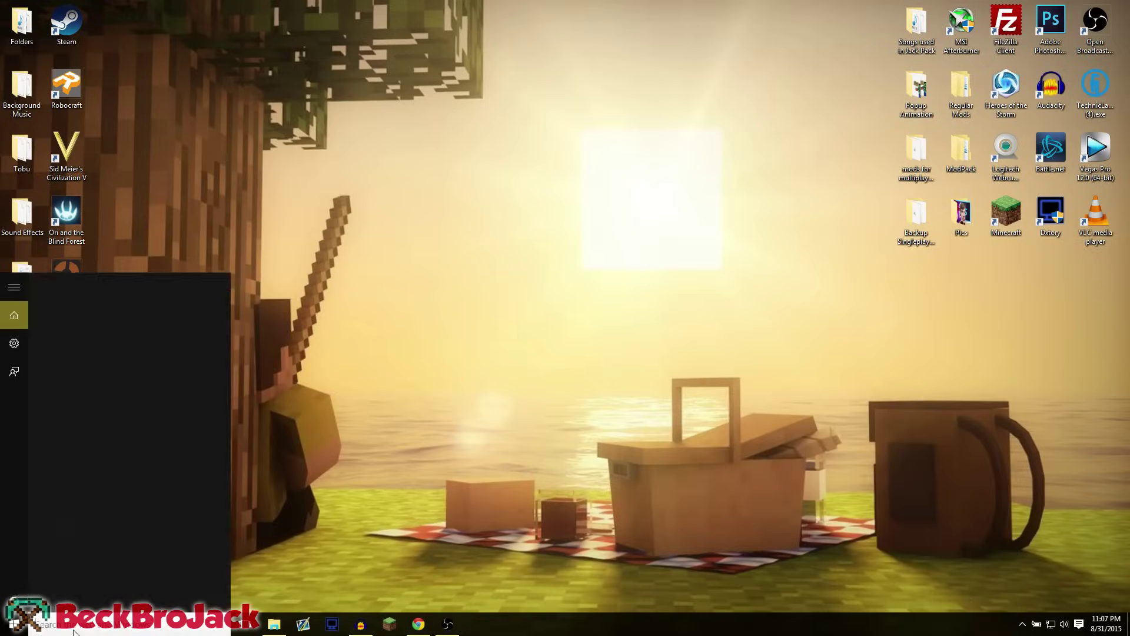
type("windows")
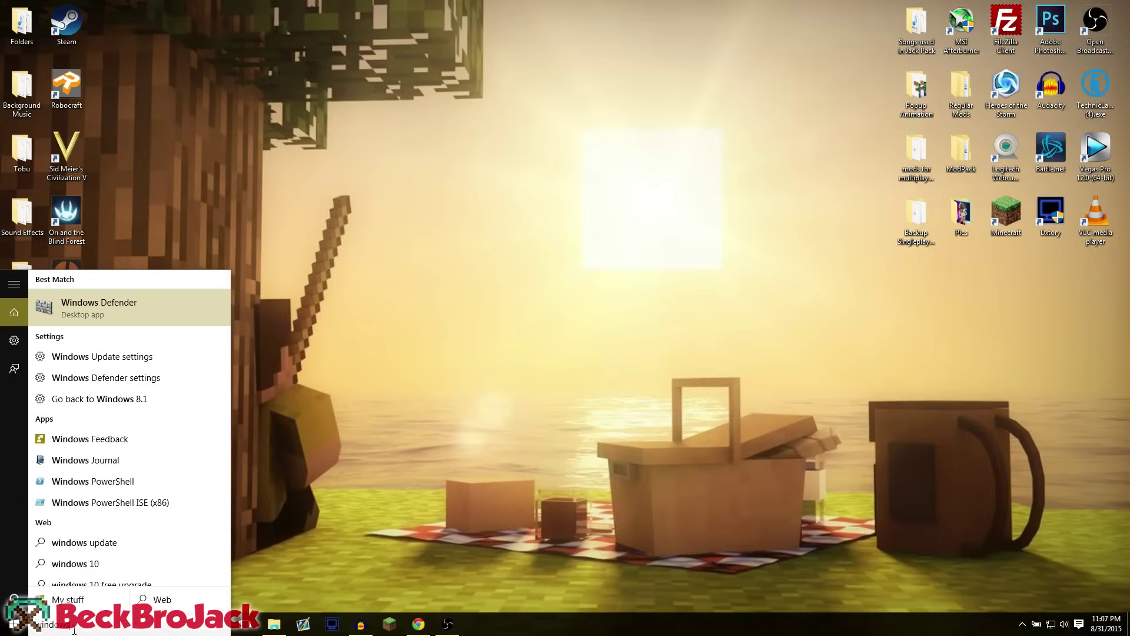
type(" store")
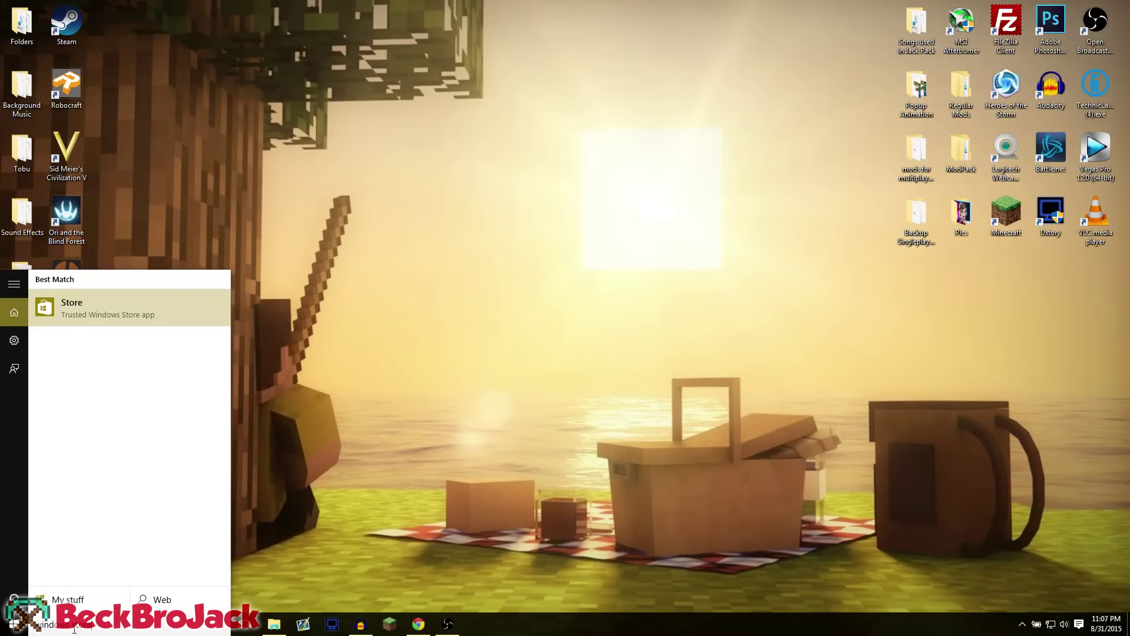
left_click(113, 310)
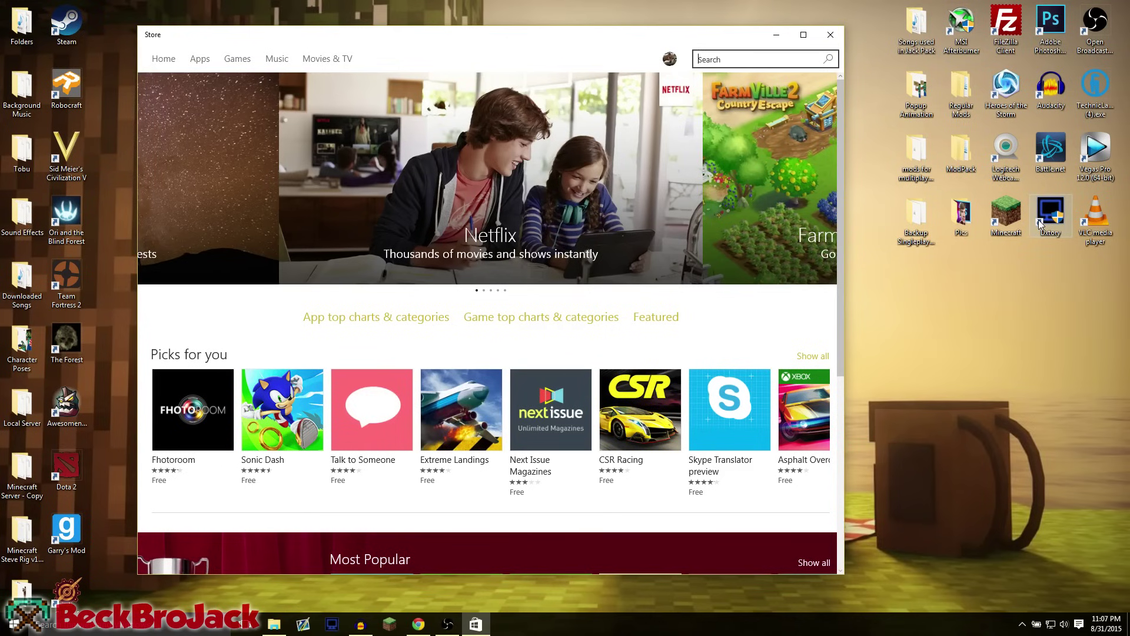
Search the Store for 'minecraft', open Minecraft: Windows 10 Edition Beta, and launch it once installed
type("minecraft")
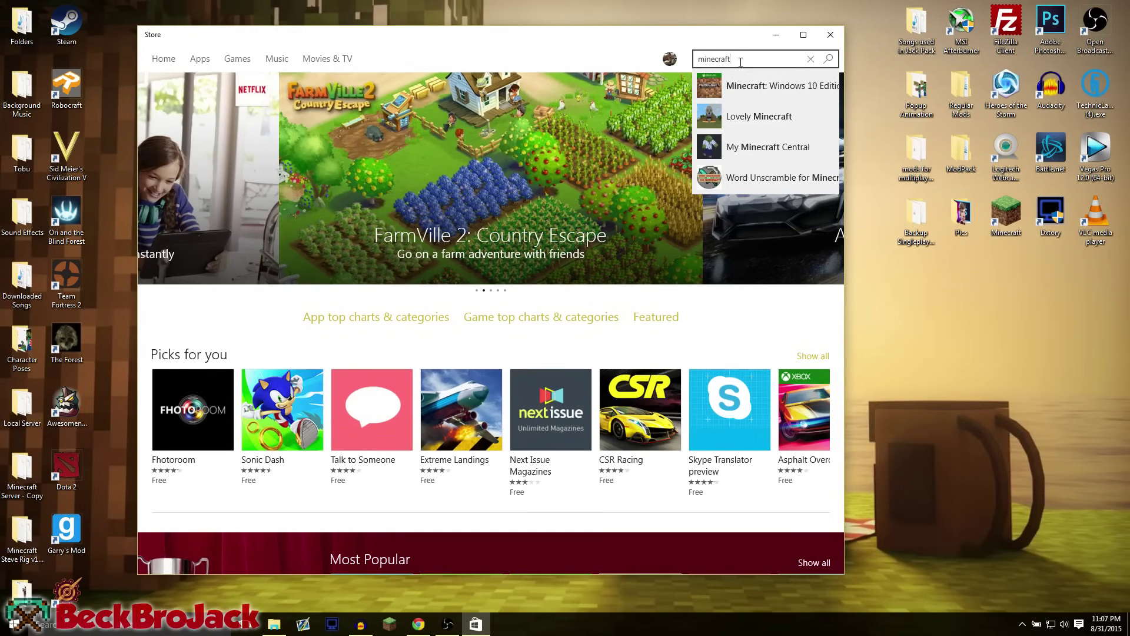
left_click(735, 96)
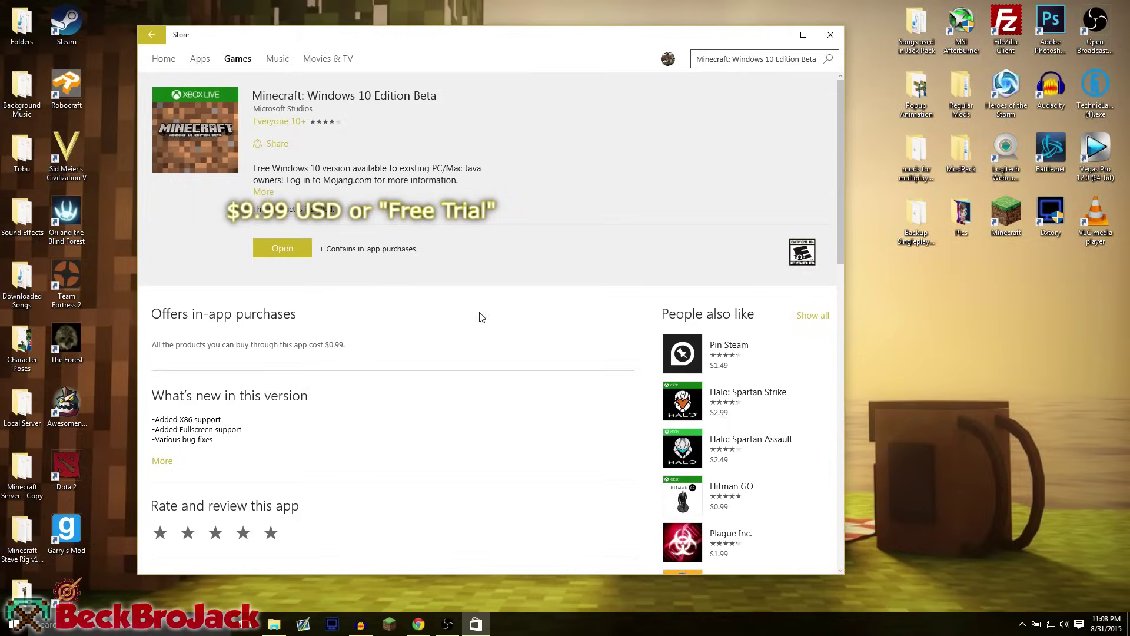
left_click(282, 248)
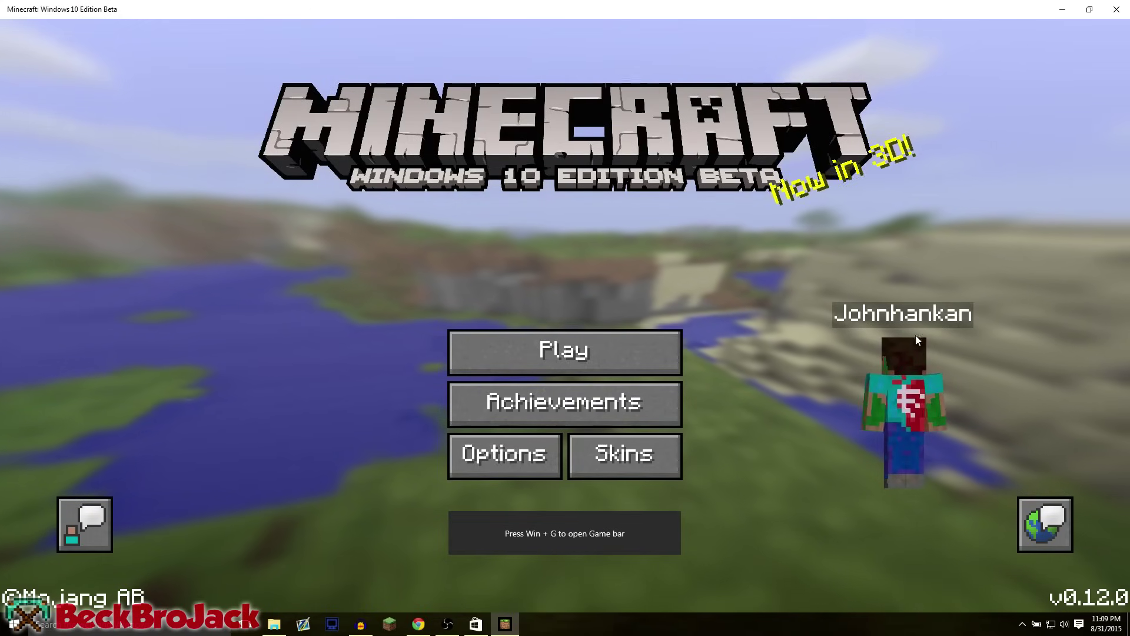
Pick the Steve skin on the Skins screen and return to the title menu
left_click(623, 454)
left_click(315, 224)
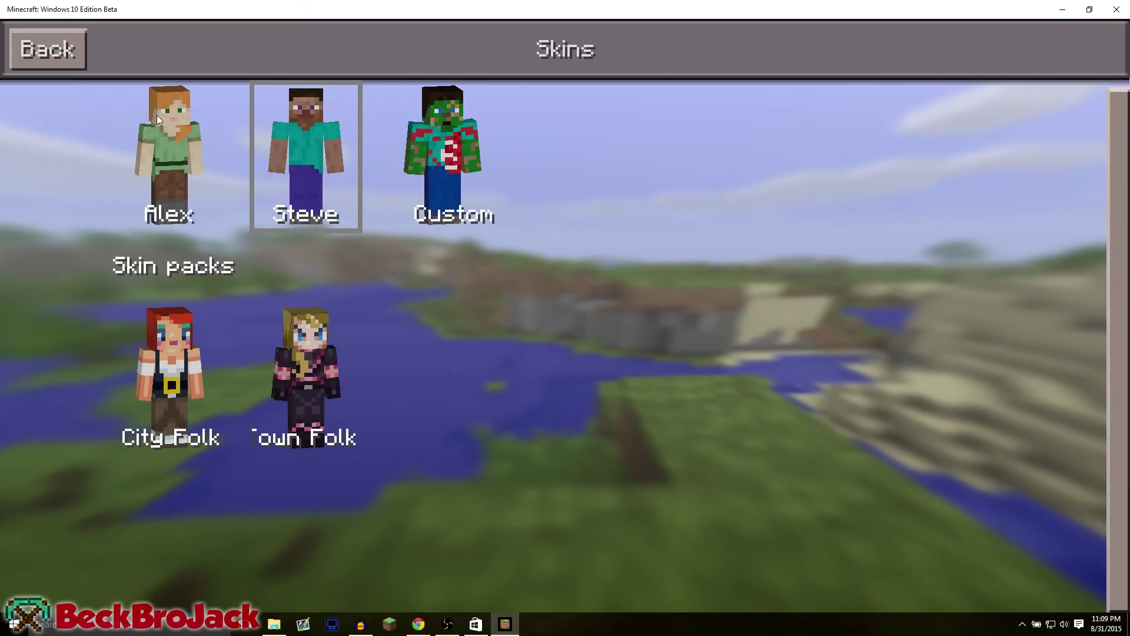
left_click(47, 49)
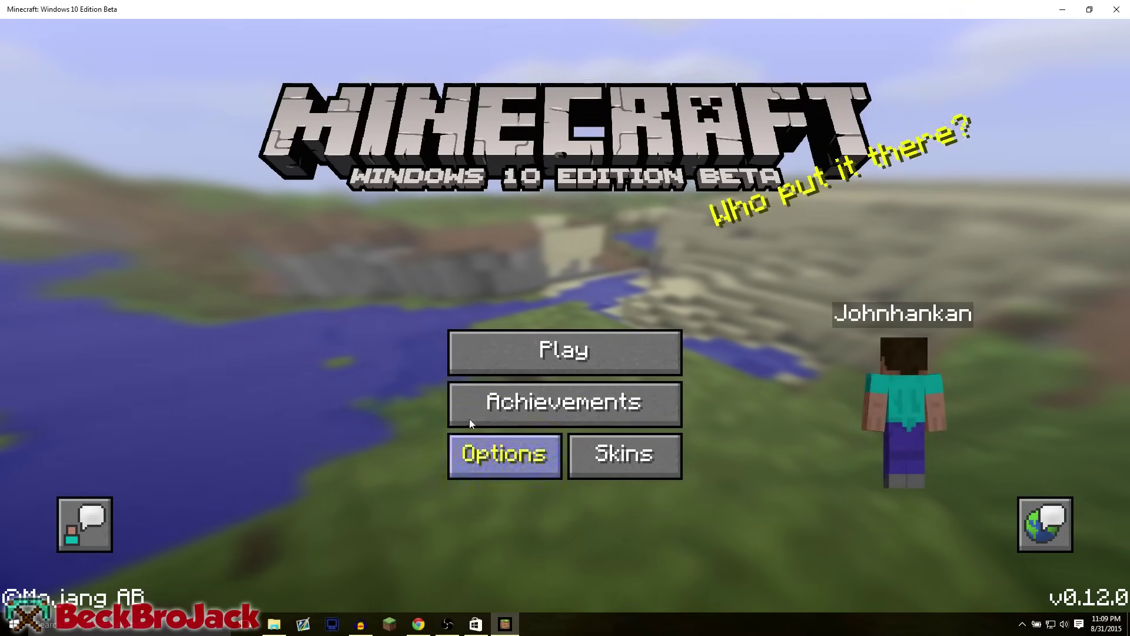
left_click(564, 352)
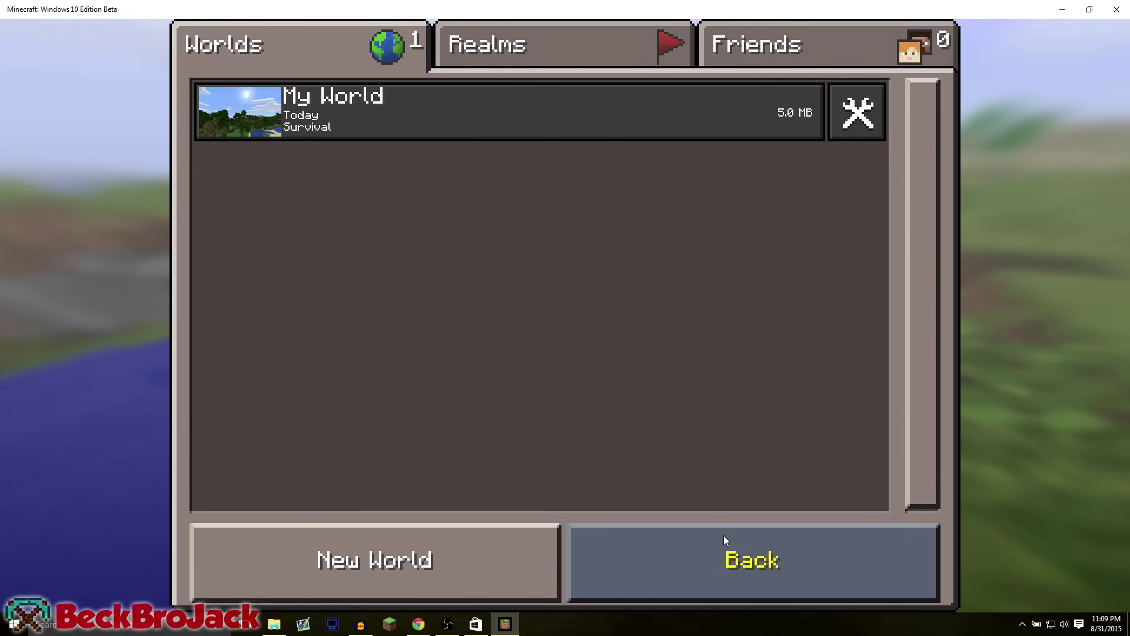
left_click(687, 553)
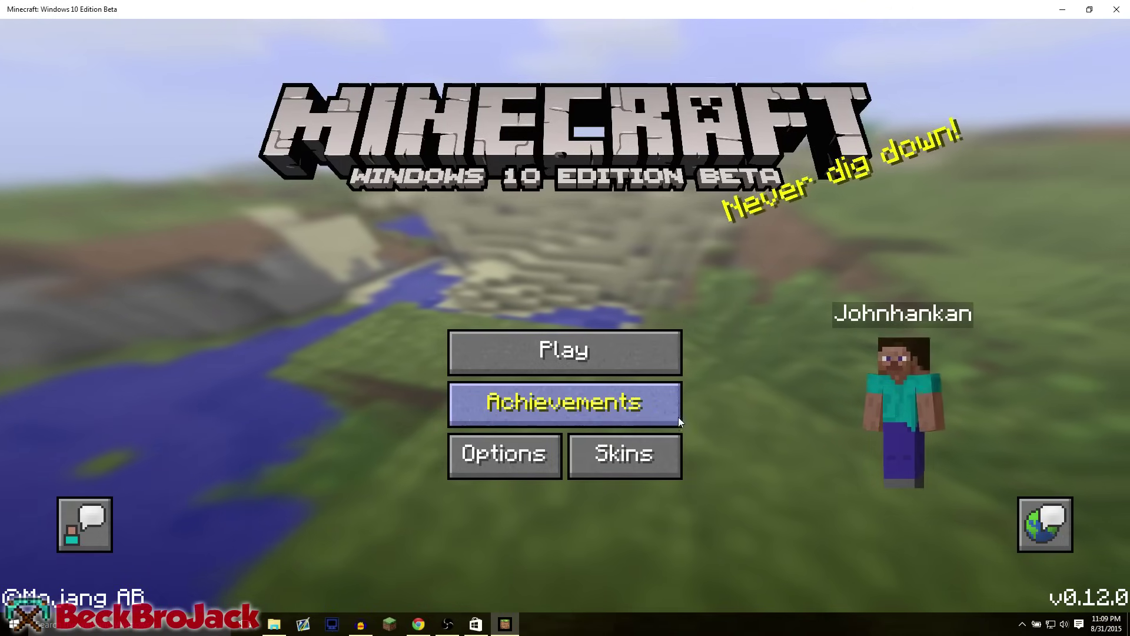
left_click(578, 408)
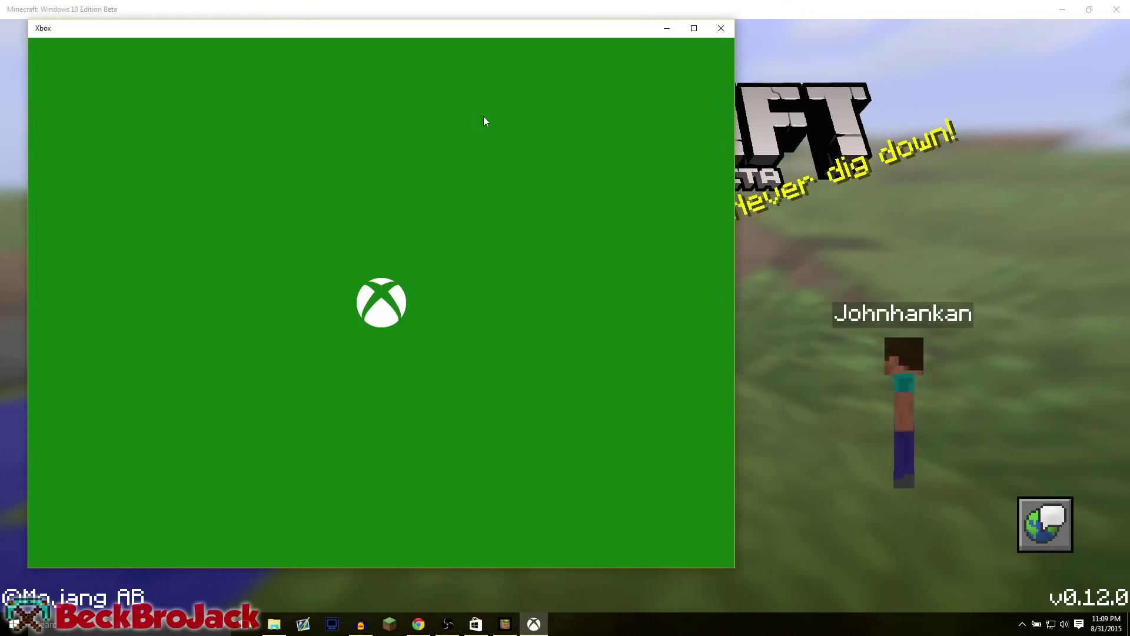
left_click(721, 28)
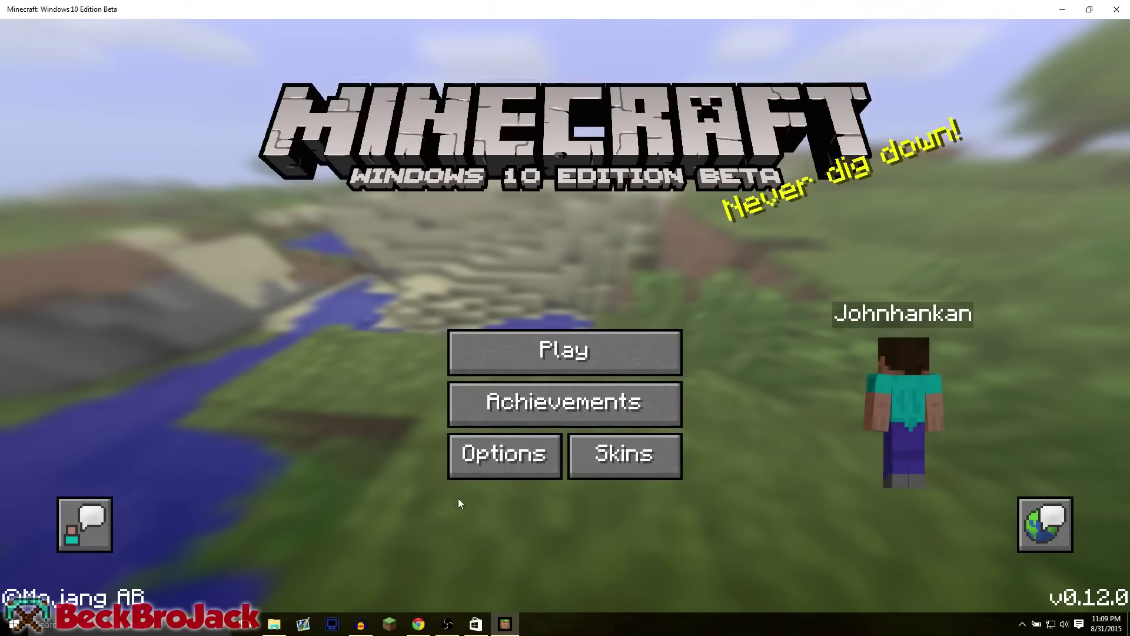
left_click(506, 465)
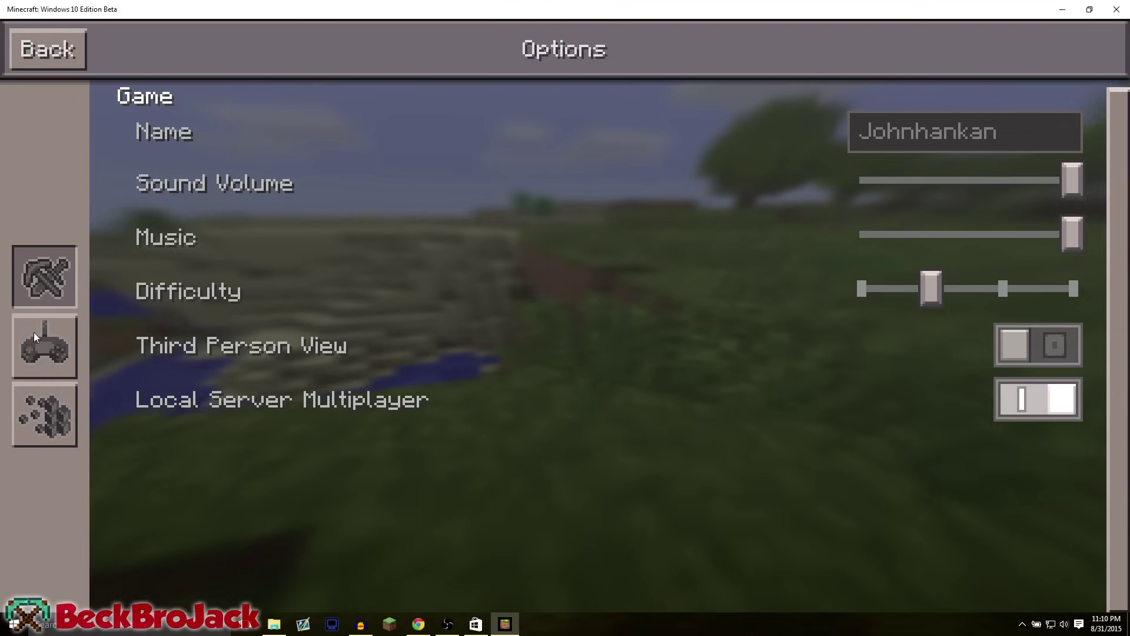
left_click(50, 353)
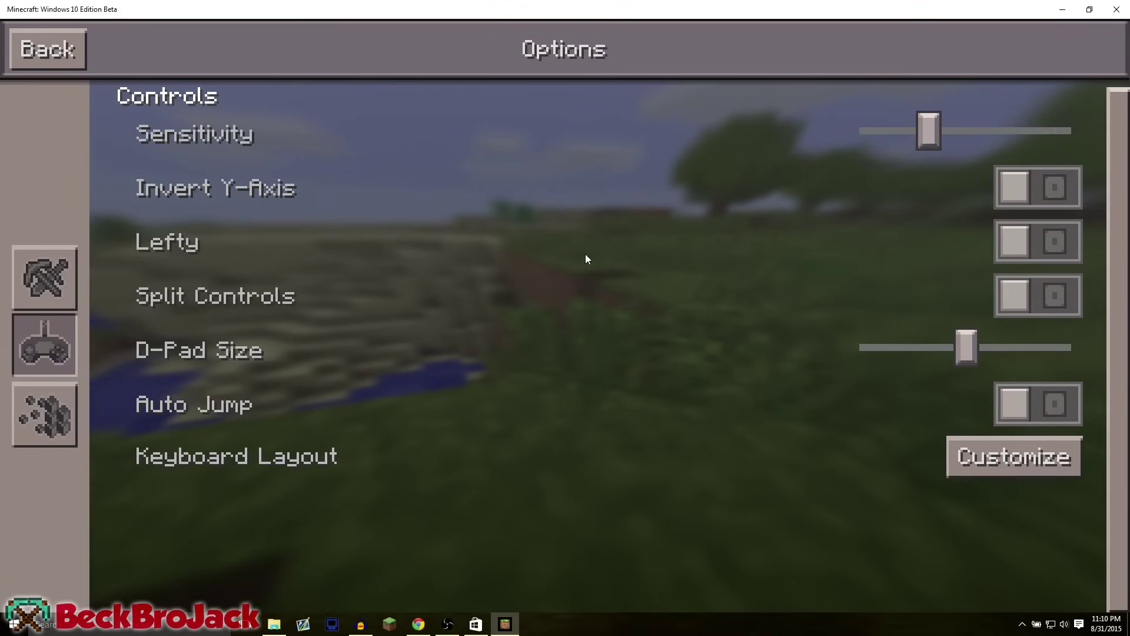
left_click(64, 408)
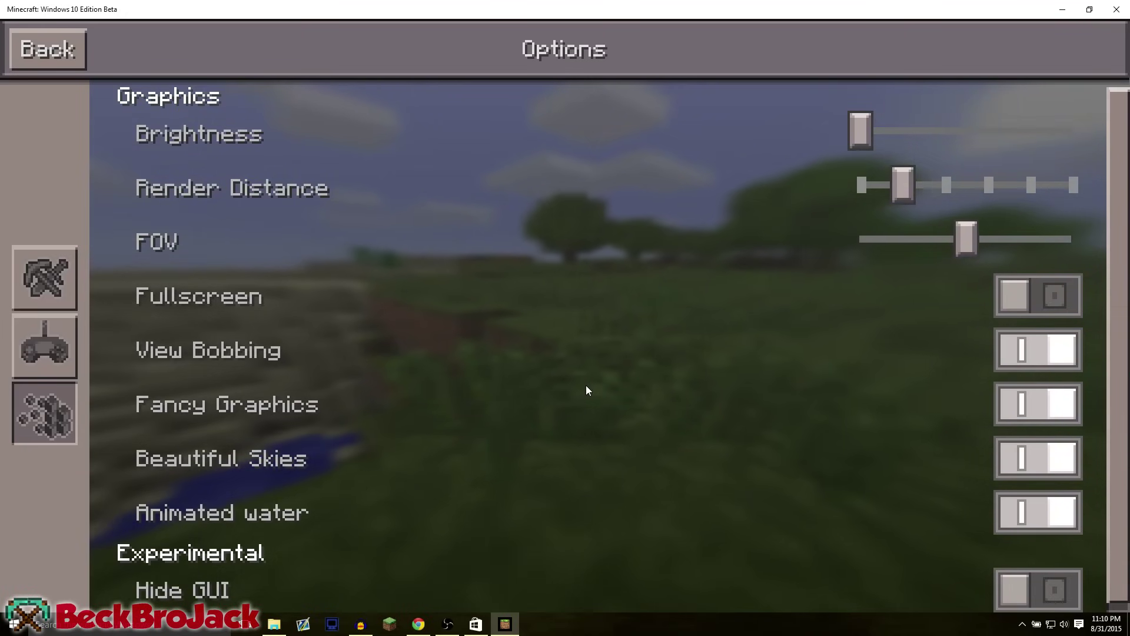
left_click(44, 278)
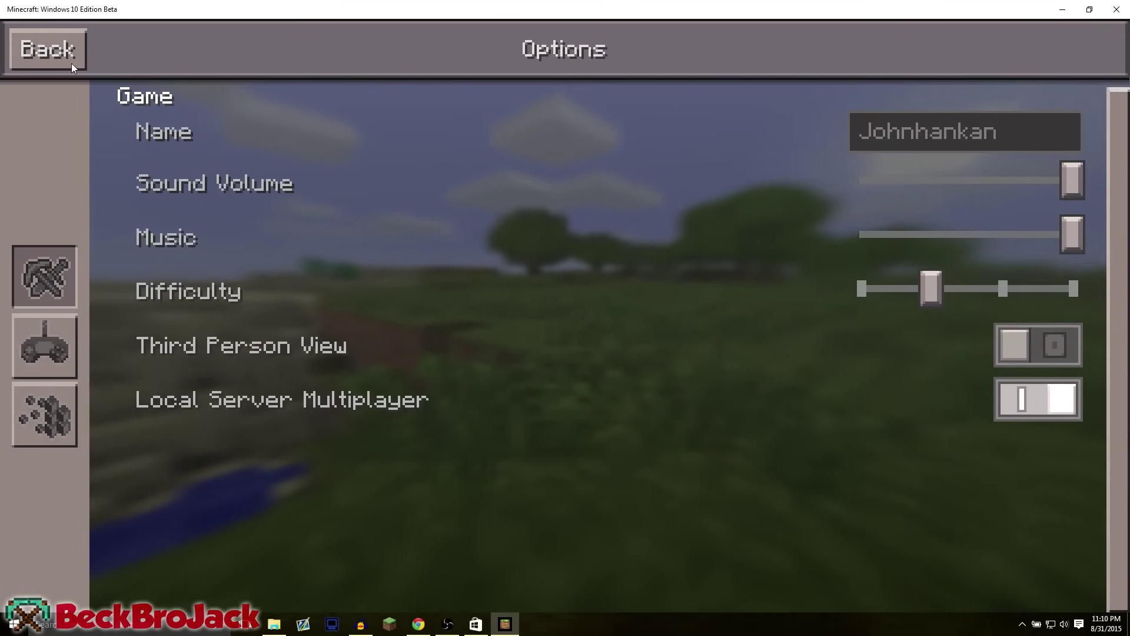
left_click(48, 49)
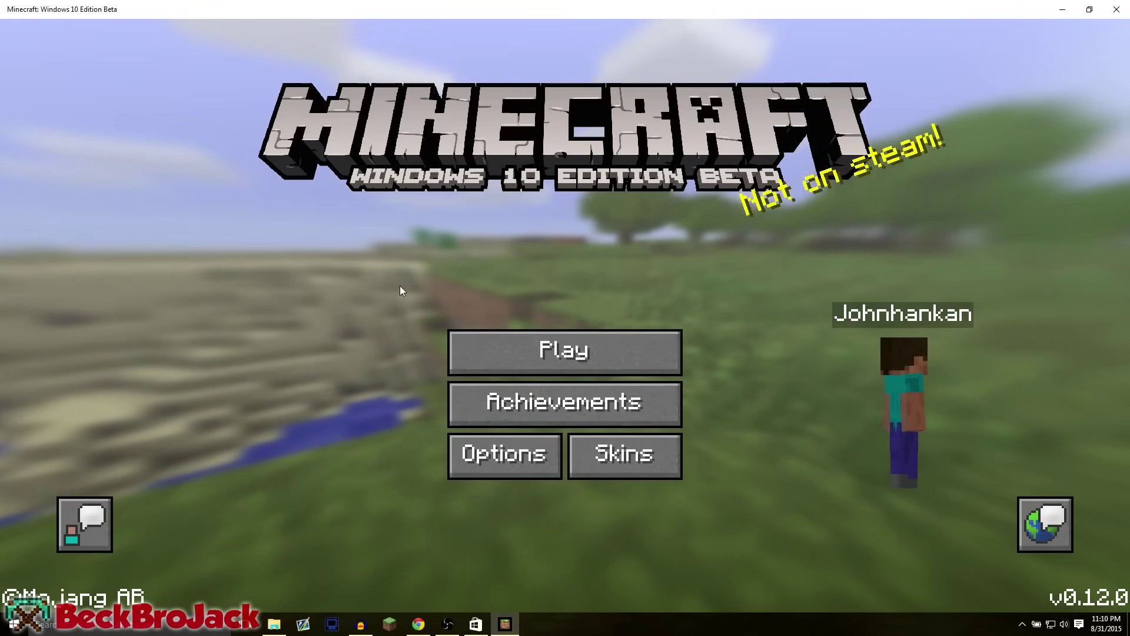
left_click(626, 460)
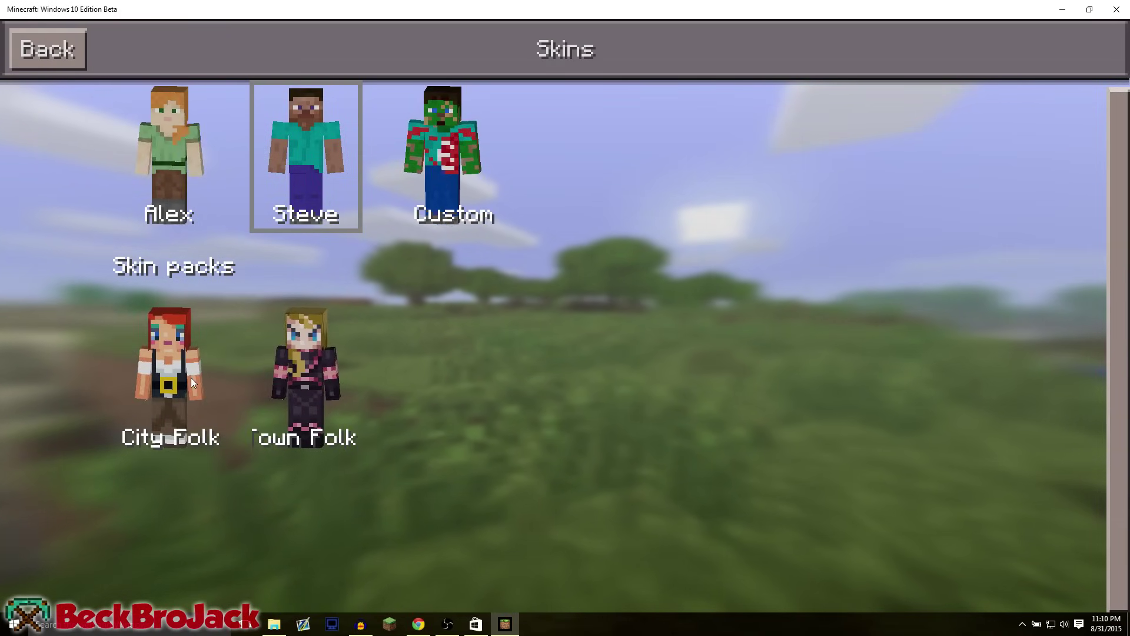
left_click(171, 375)
left_click(170, 375)
left_click(478, 414)
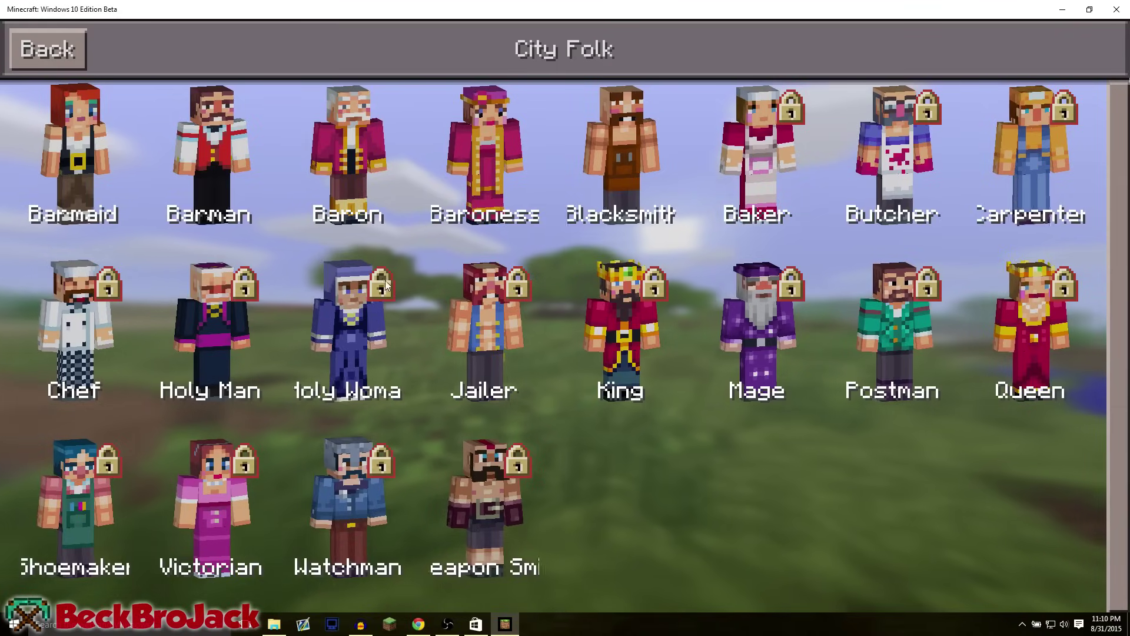
left_click(374, 297)
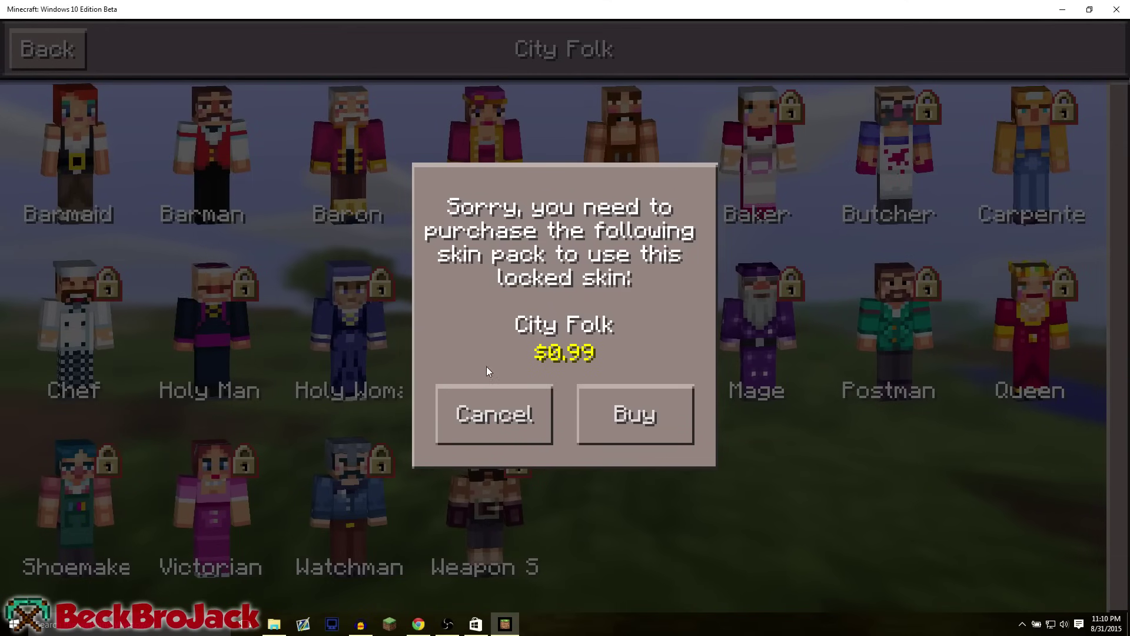
left_click(486, 418)
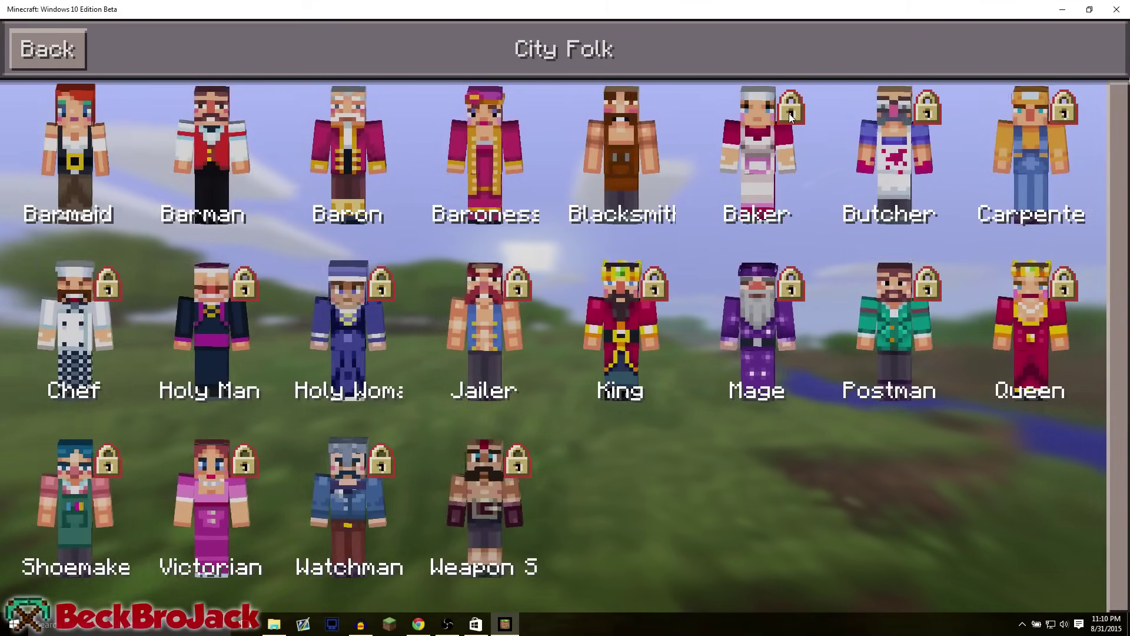
left_click(777, 134)
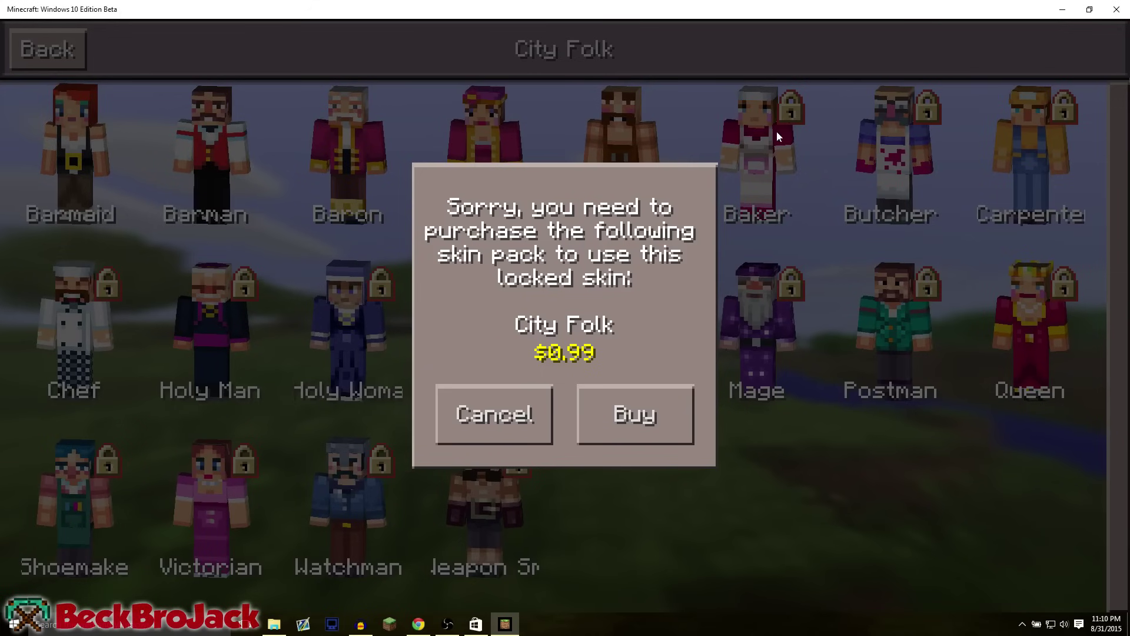
left_click(494, 415)
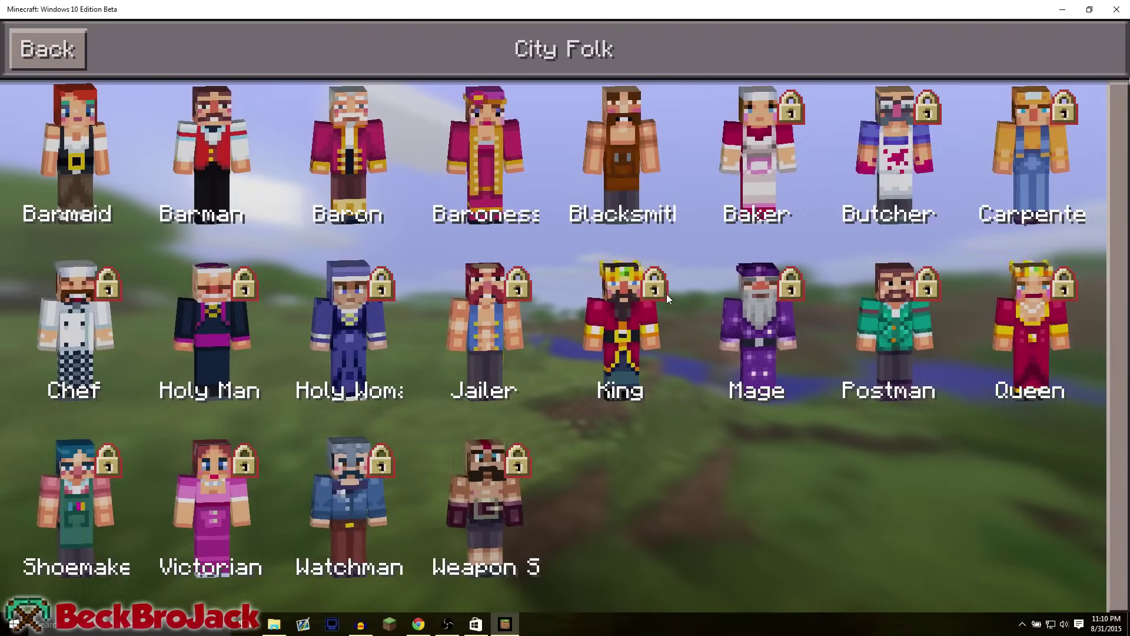
left_click(524, 470)
left_click(499, 406)
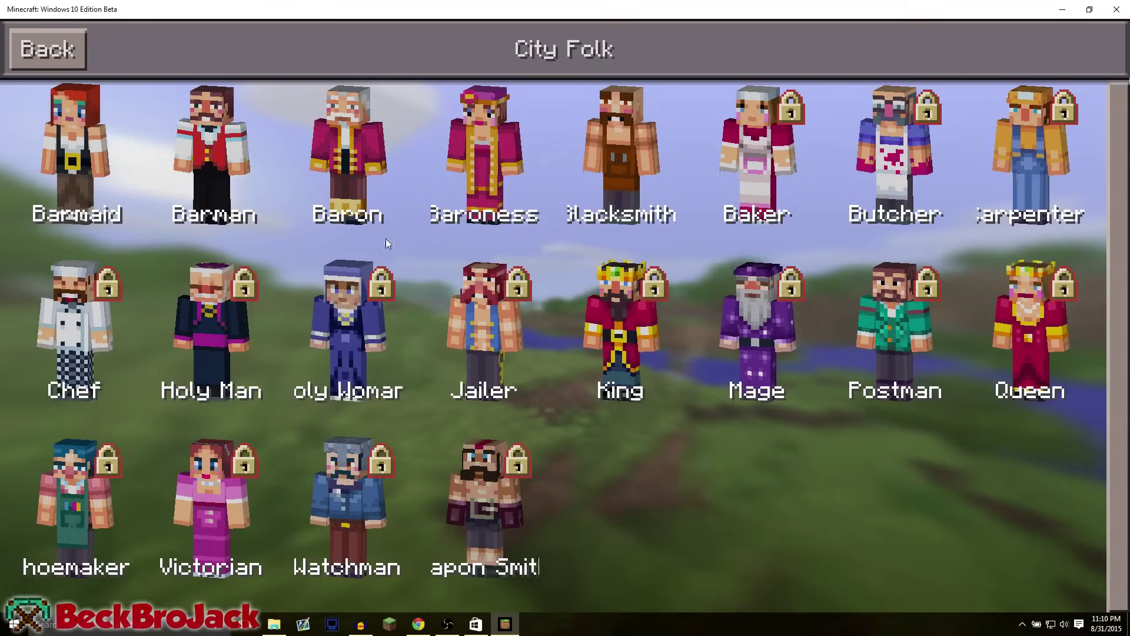
left_click(42, 45)
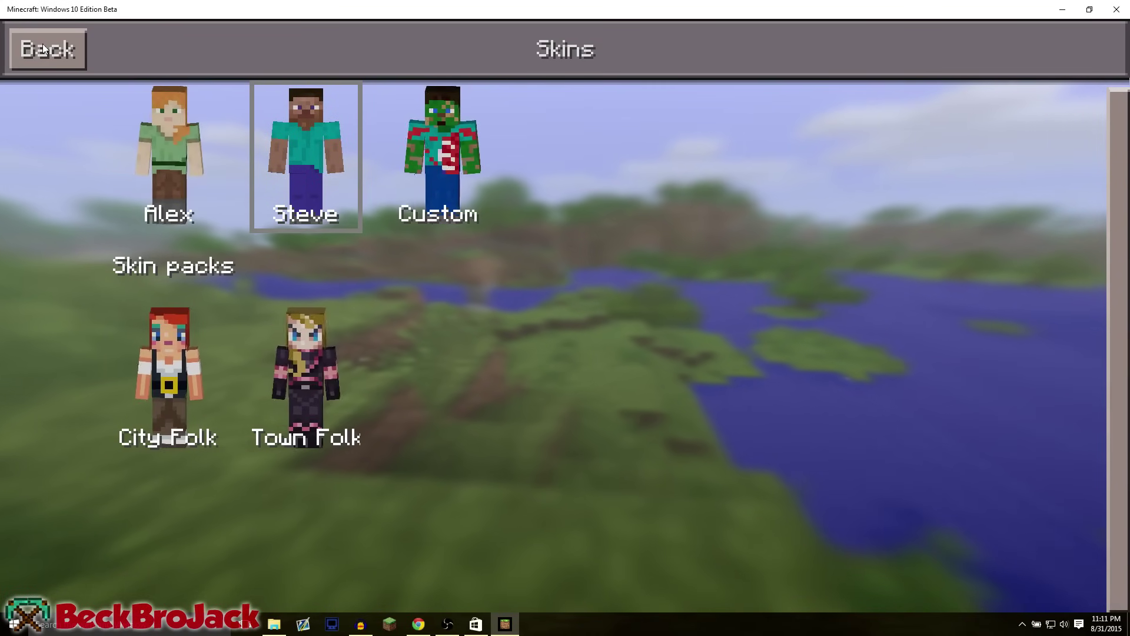
left_click(42, 43)
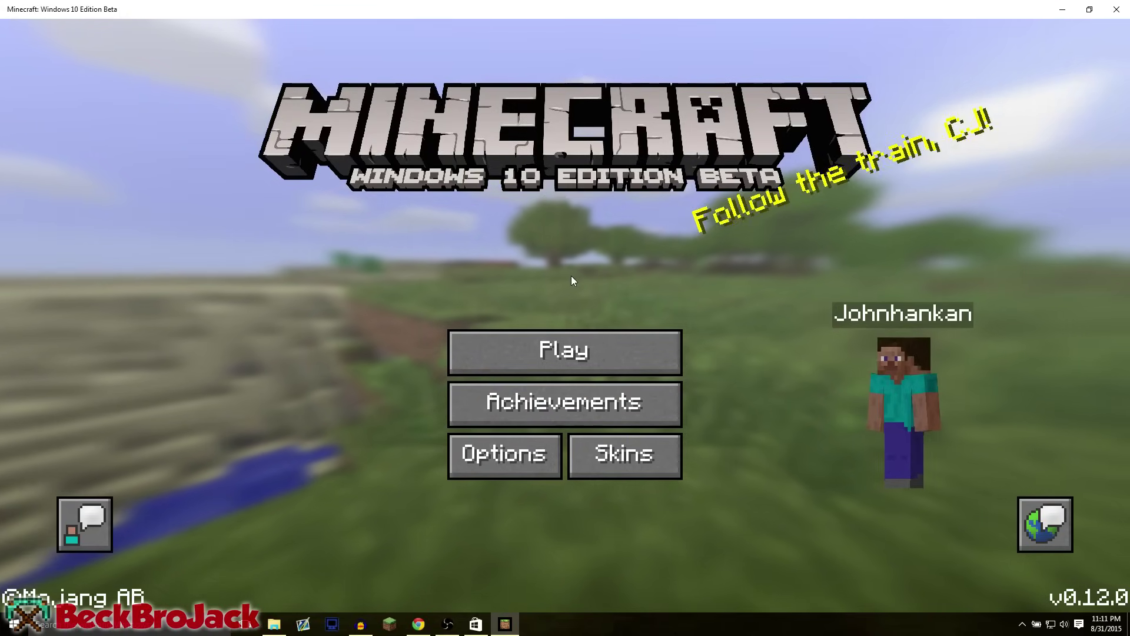
Select the Custom (Browse) zombie skin and return to the title screen
left_click(624, 455)
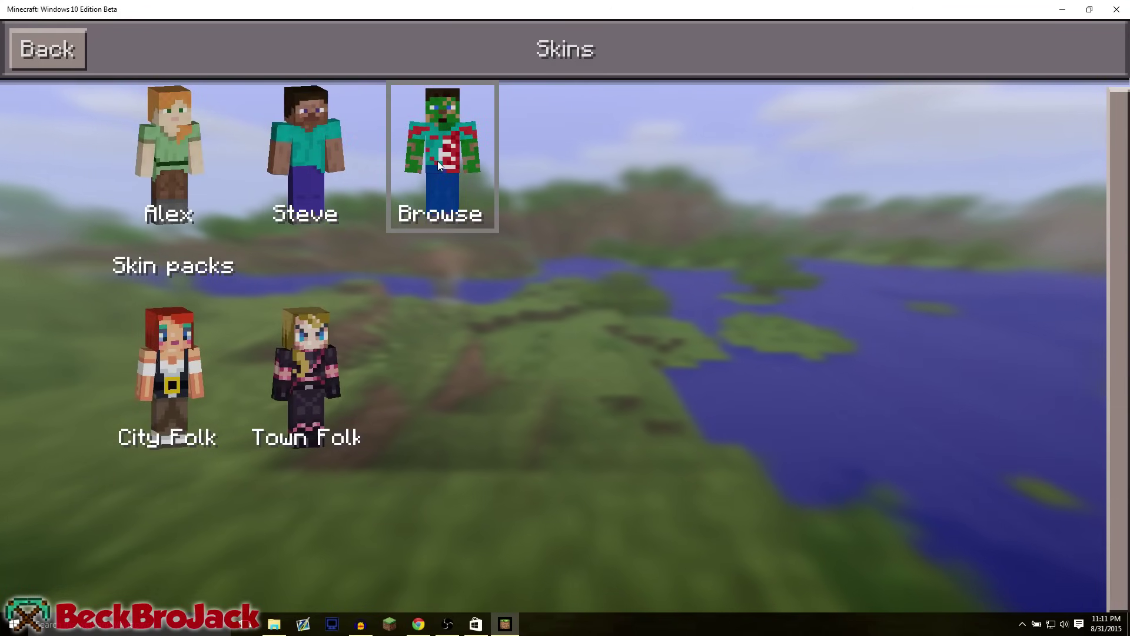
left_click(45, 47)
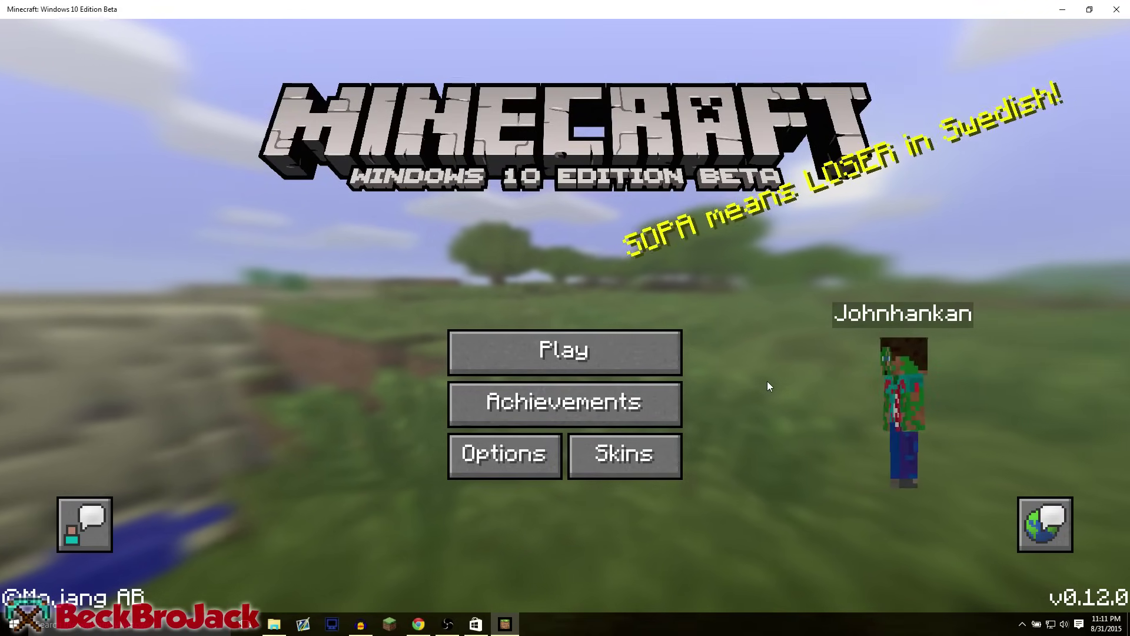
left_click(623, 446)
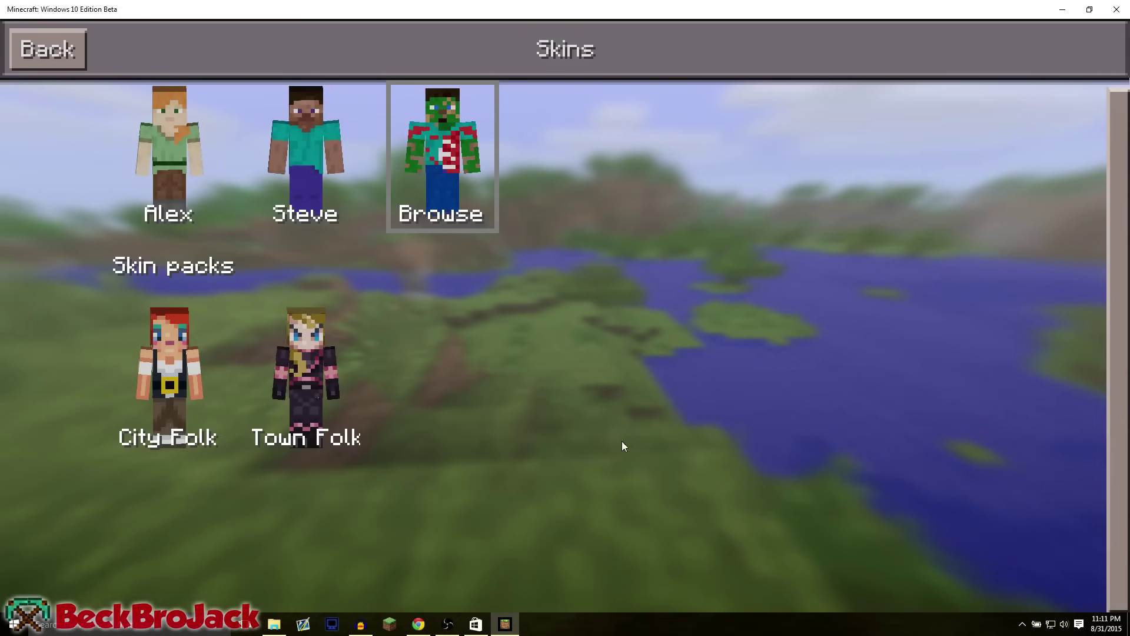
left_click(58, 58)
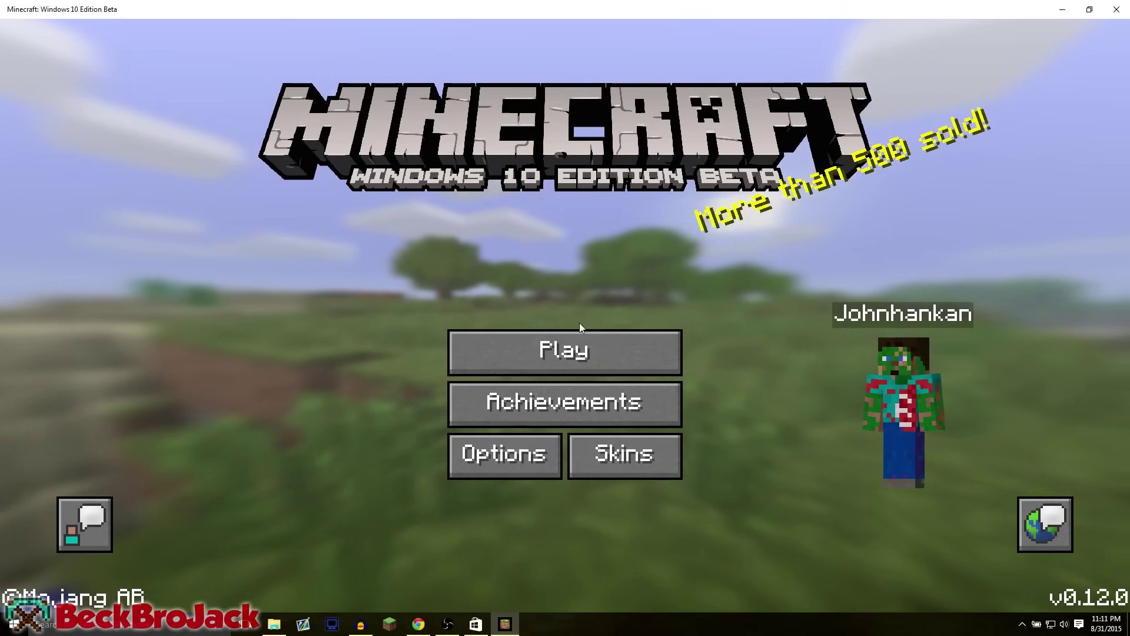
Look at a locked Town Folk skin, cancel the purchase prompt, and back out to the title menu
left_click(603, 465)
left_click(305, 366)
left_click(306, 371)
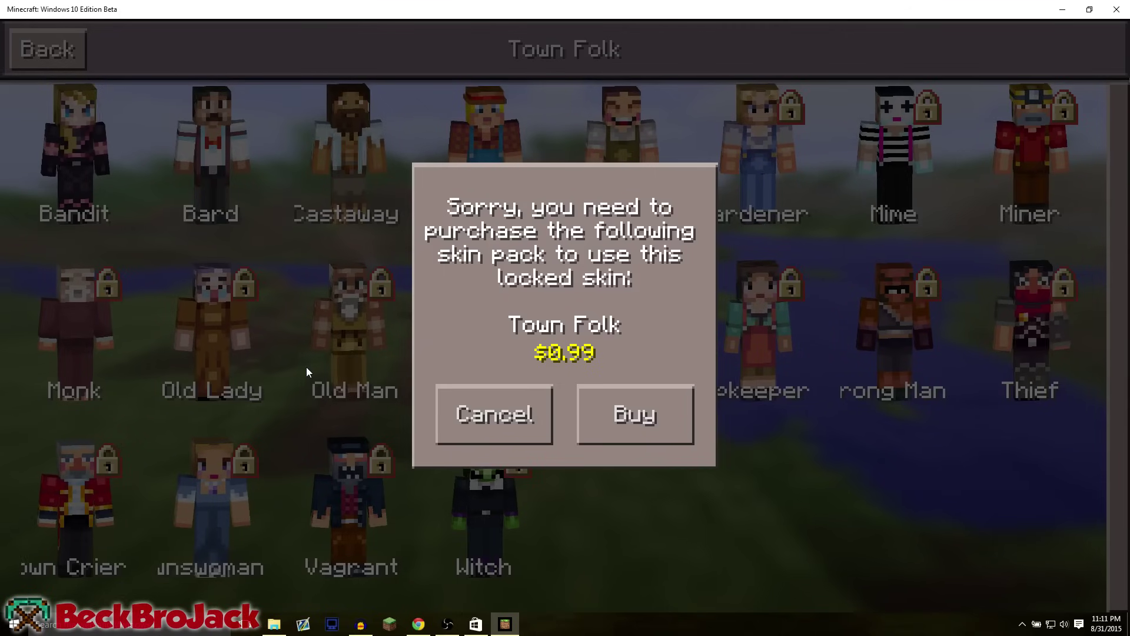
left_click(495, 413)
left_click(66, 56)
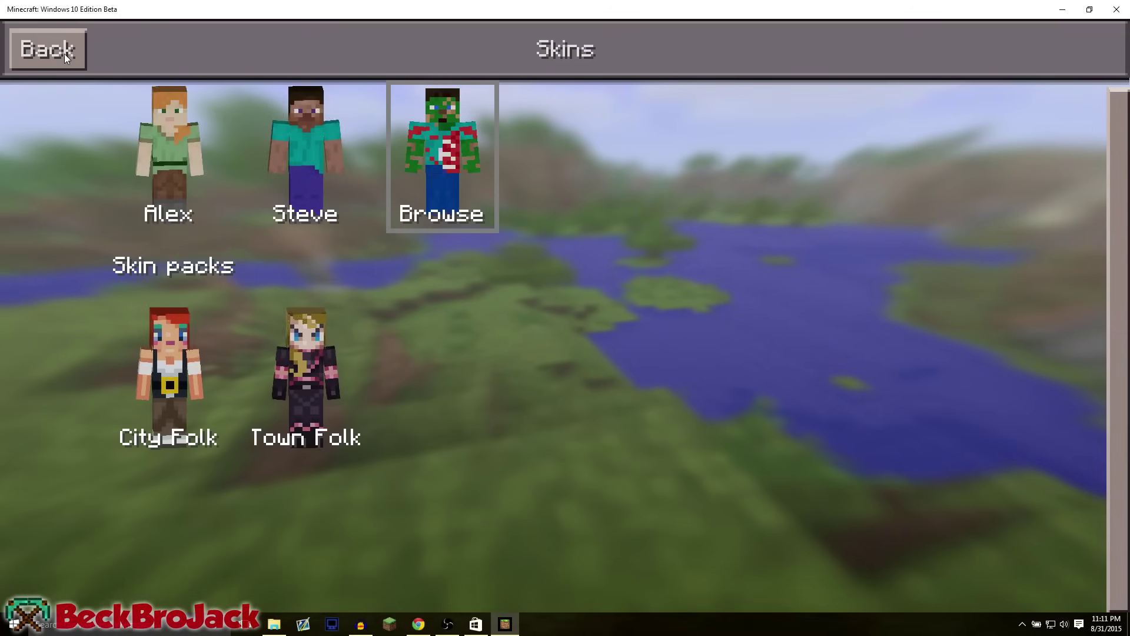
left_click(65, 54)
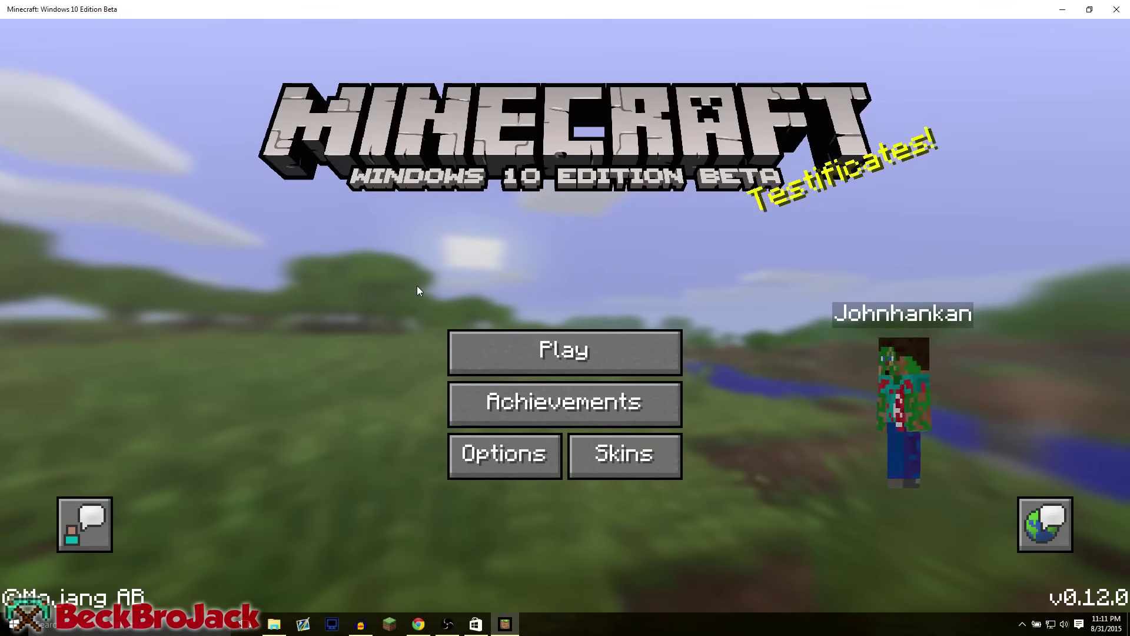